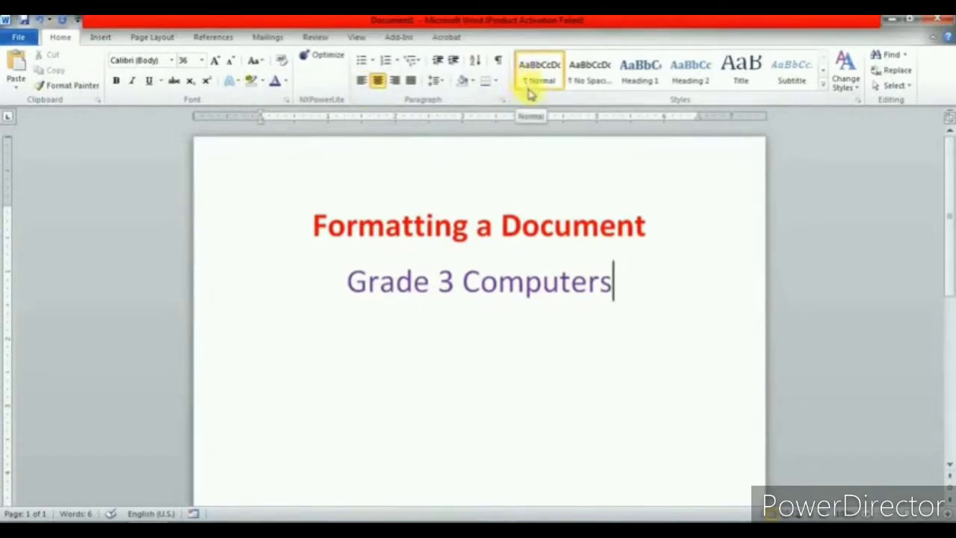
Delete the two existing heading lines and enter the text "Formatting a Document" in their place.
left_click(286, 170)
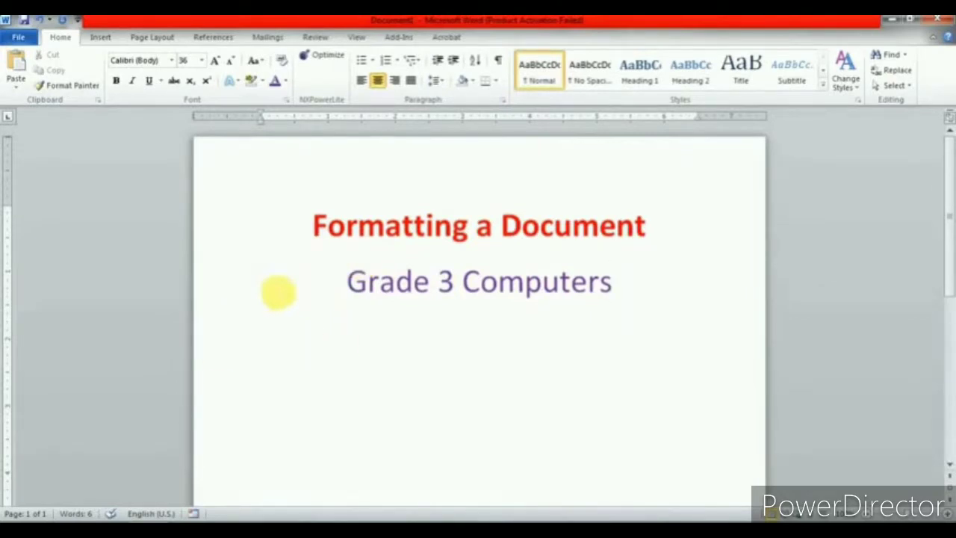
left_click_drag(290, 229, 582, 387)
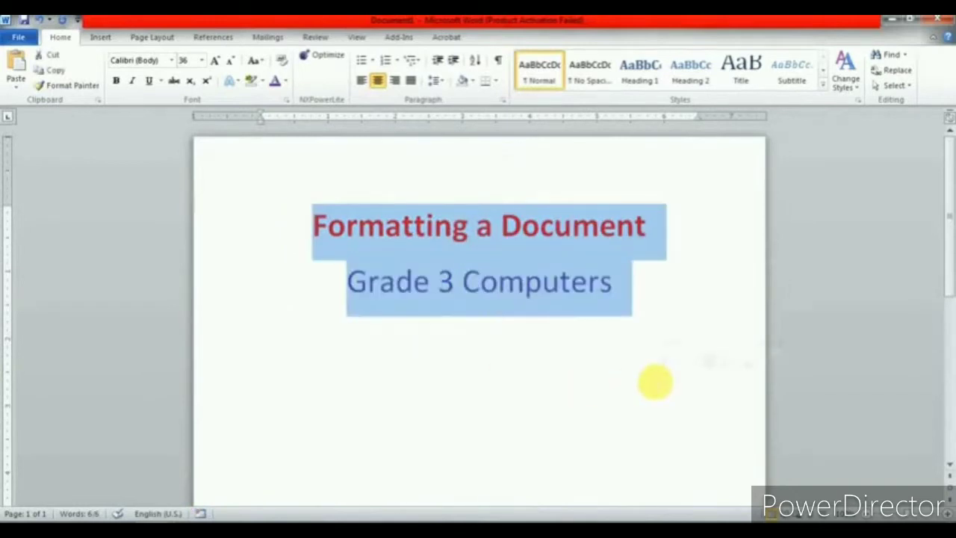
key("Delete")
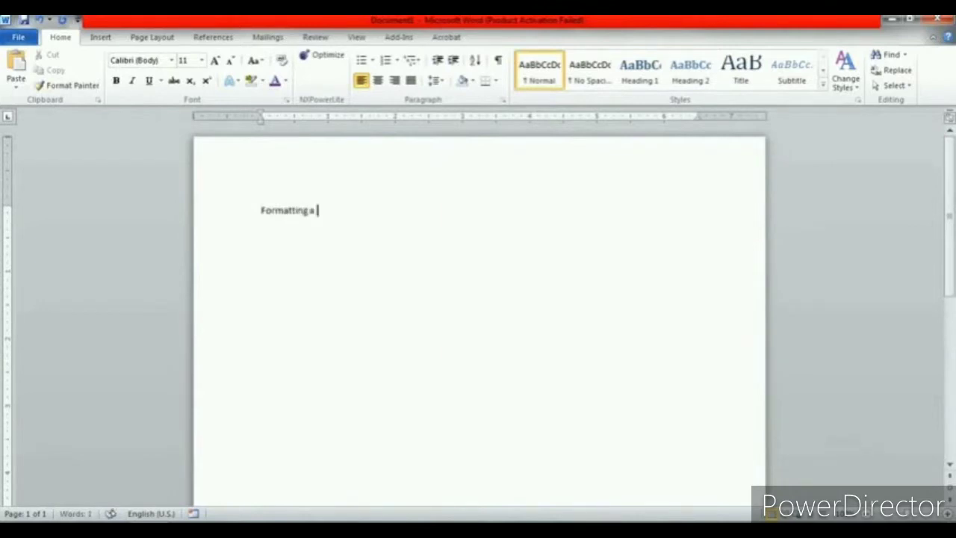
type("ment")
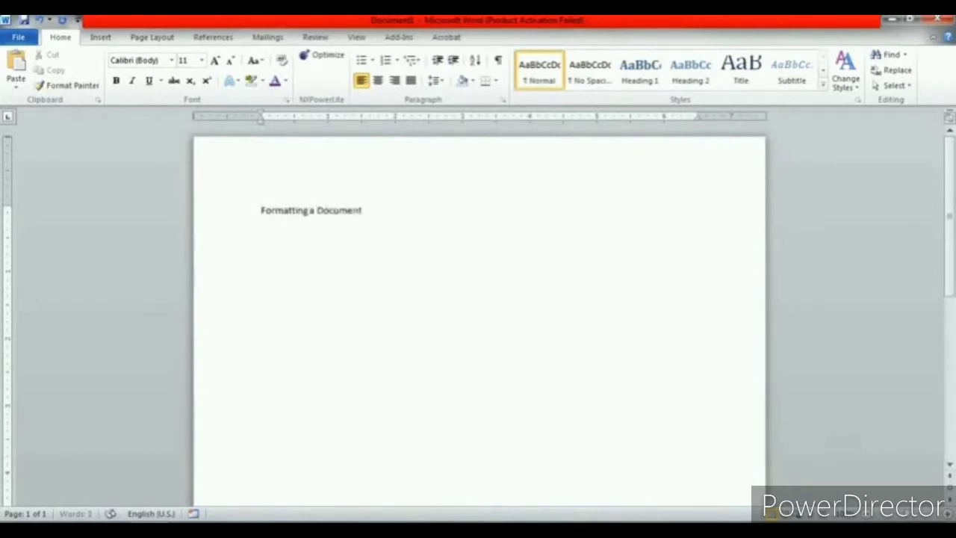
Change the font of the whole "Formatting a Document" line to Curlz MT.
left_click(254, 221)
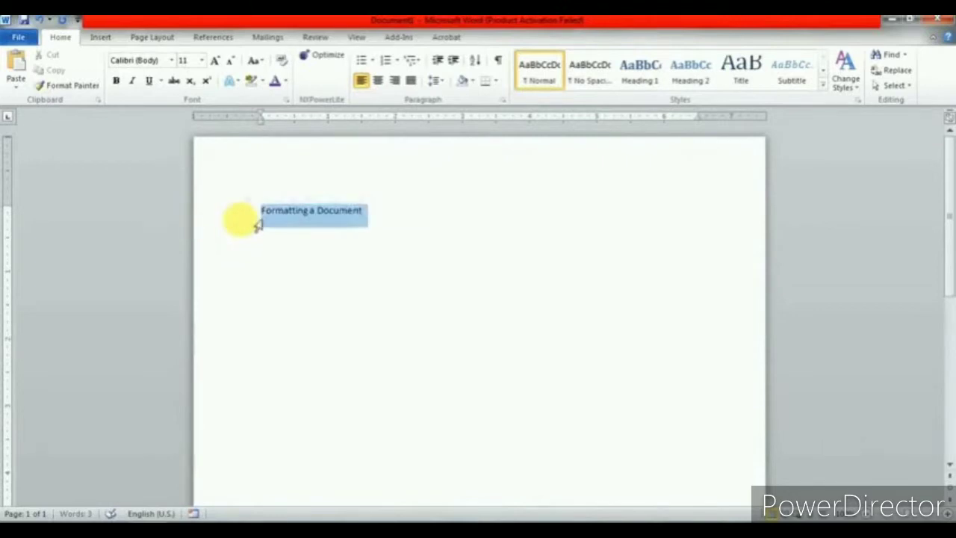
left_click(172, 61)
scroll(187, 194, "down", 2)
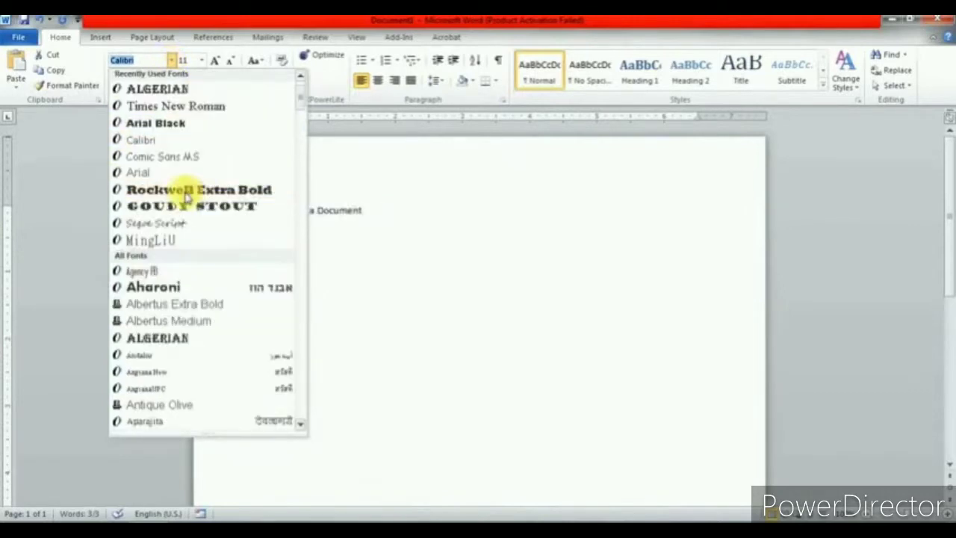
scroll(189, 206, "down", 5)
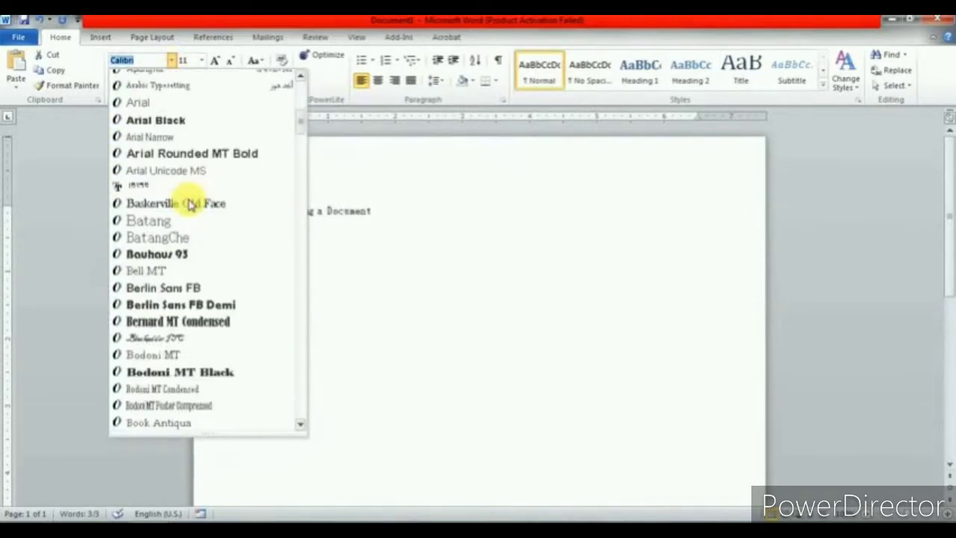
scroll(189, 206, "down", 10)
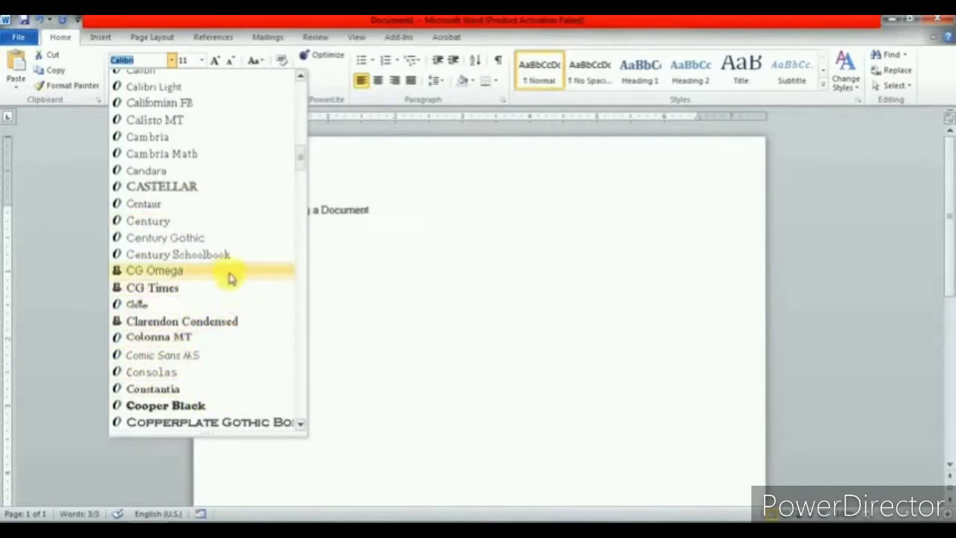
scroll(237, 316, "down", 2)
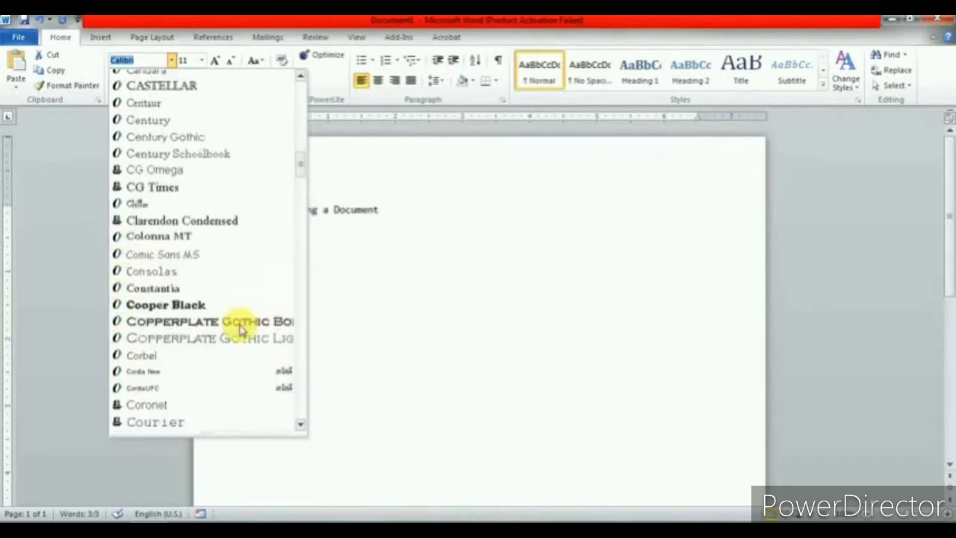
scroll(209, 291, "down", 4)
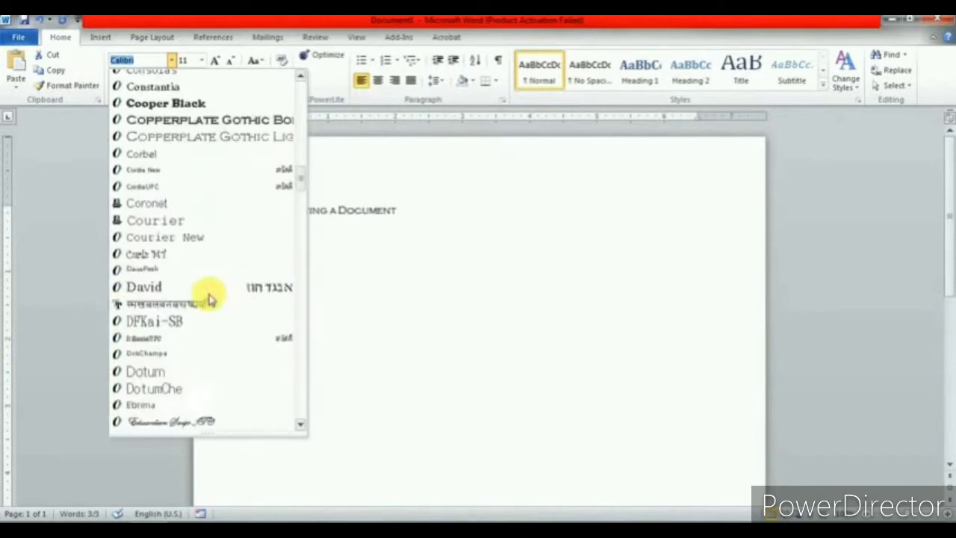
left_click(190, 254)
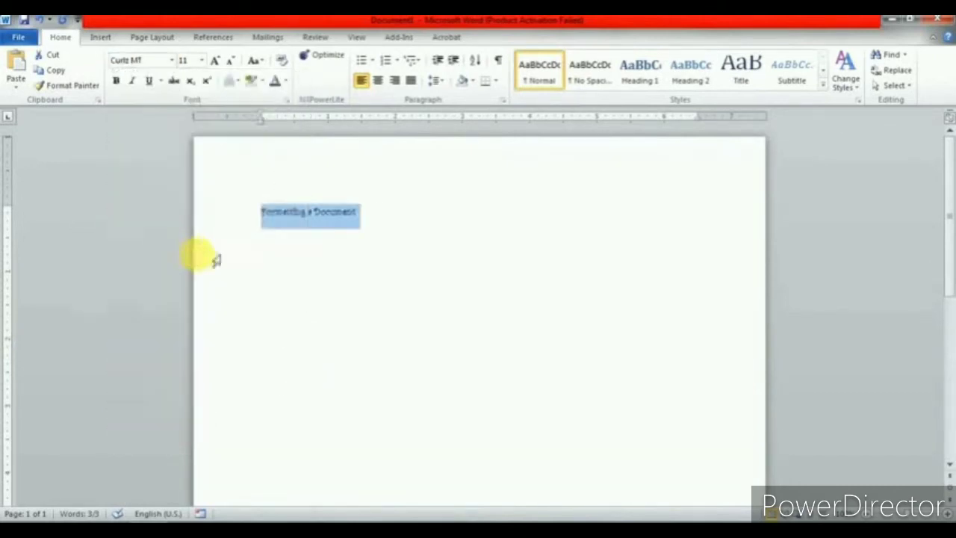
Set the font size of the "Formatting a Document" line to 48.
left_click(201, 61)
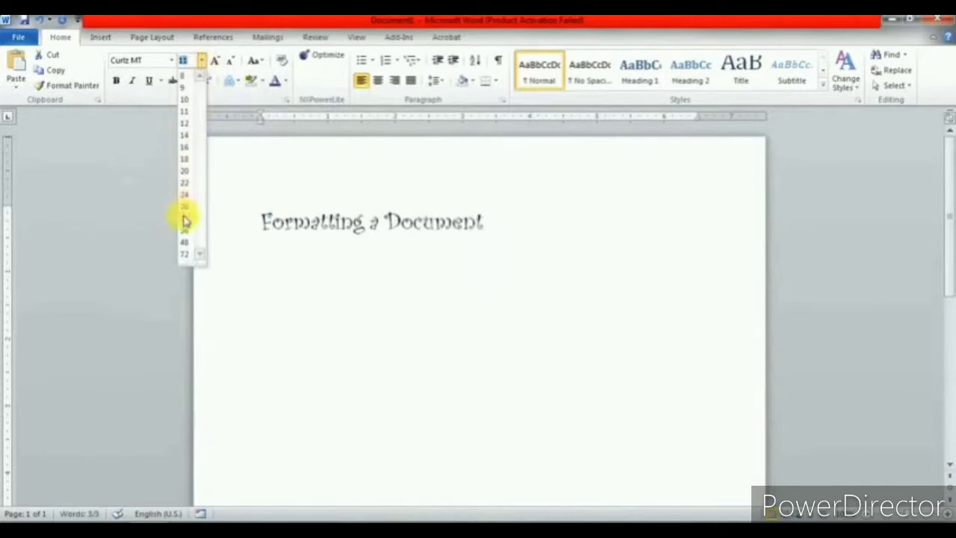
left_click(189, 247)
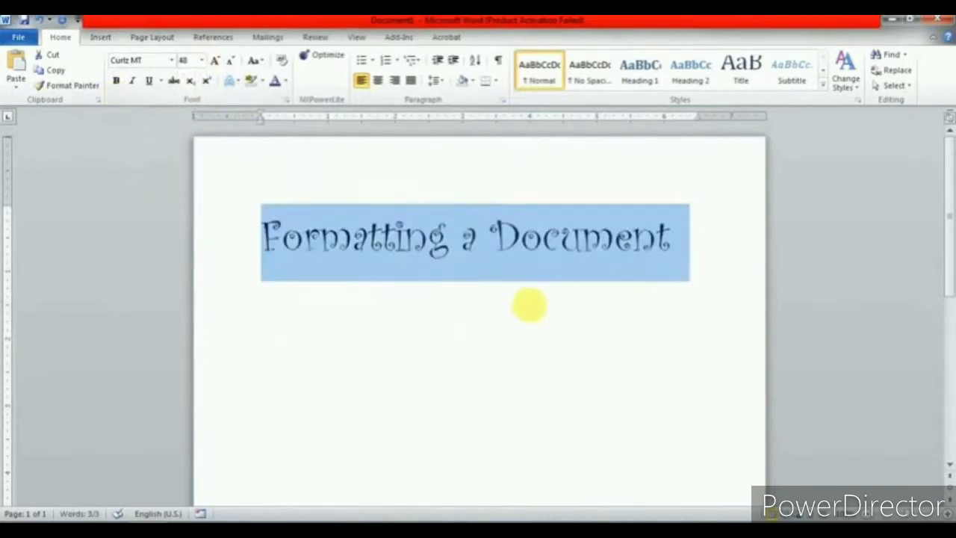
left_click(530, 305)
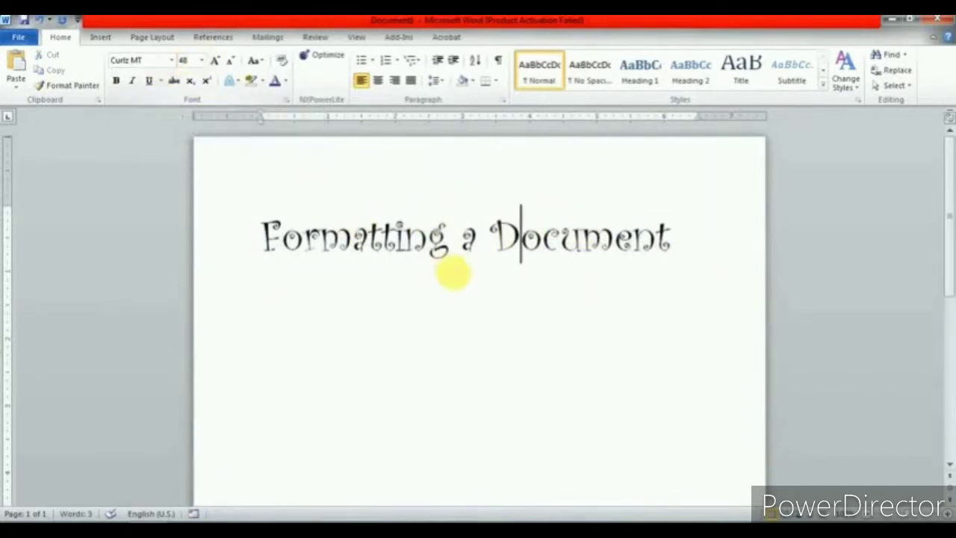
left_click(522, 247)
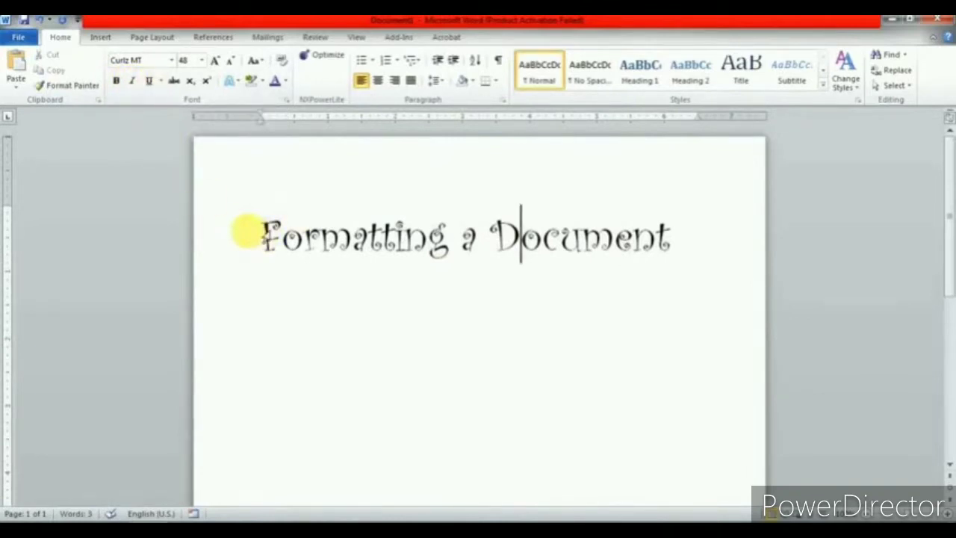
Make only the word "Formatting" in the line bold.
left_click(247, 231)
left_click(299, 270)
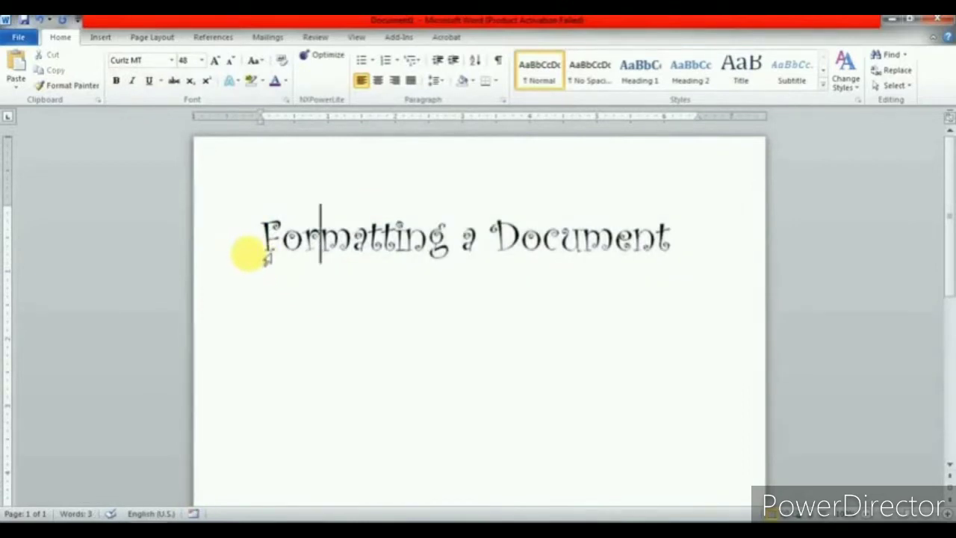
left_click_drag(263, 251, 448, 268)
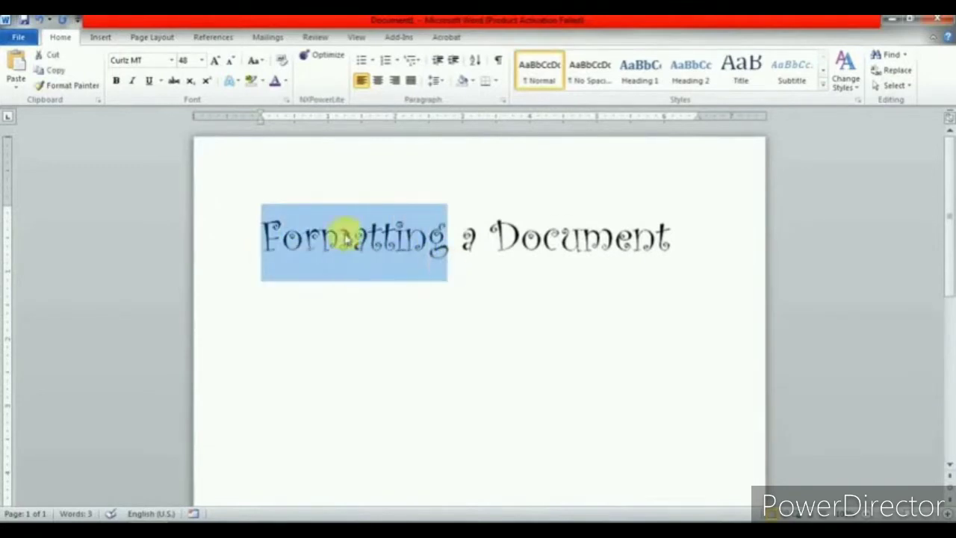
left_click(118, 81)
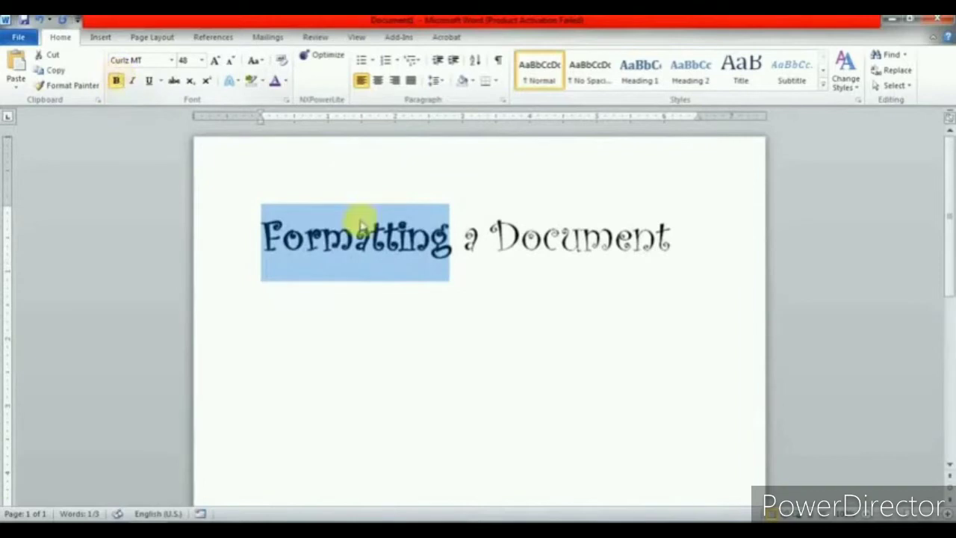
left_click(476, 335)
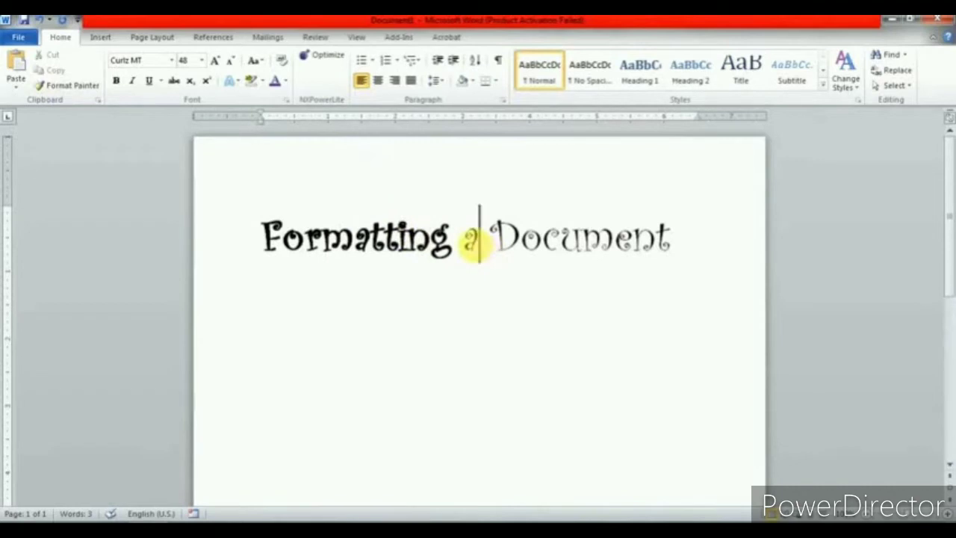
Italicize the words "a Document" at the end of the line.
left_click_drag(472, 247, 653, 252)
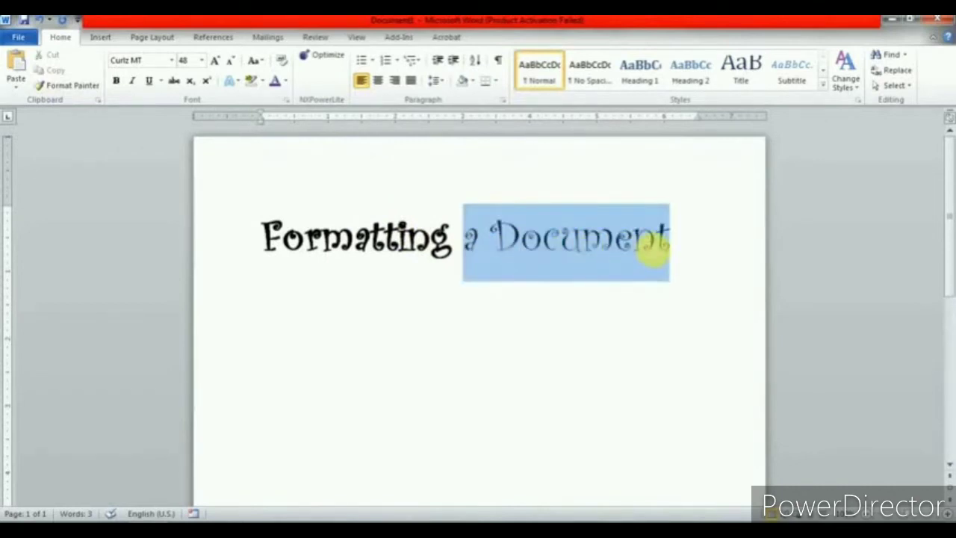
left_click(131, 82)
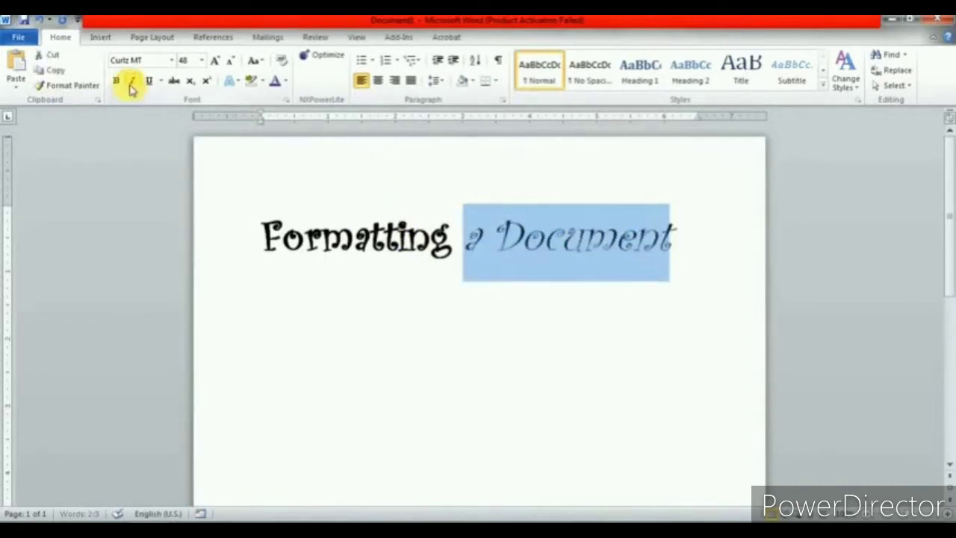
left_click(479, 354)
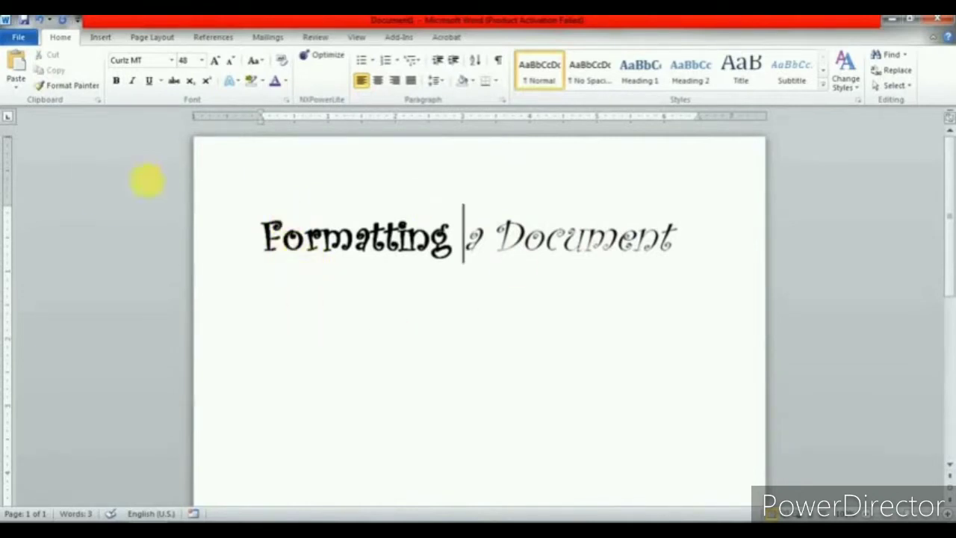
Underline the whole "Formatting a Document" line with a single line.
left_click(248, 239)
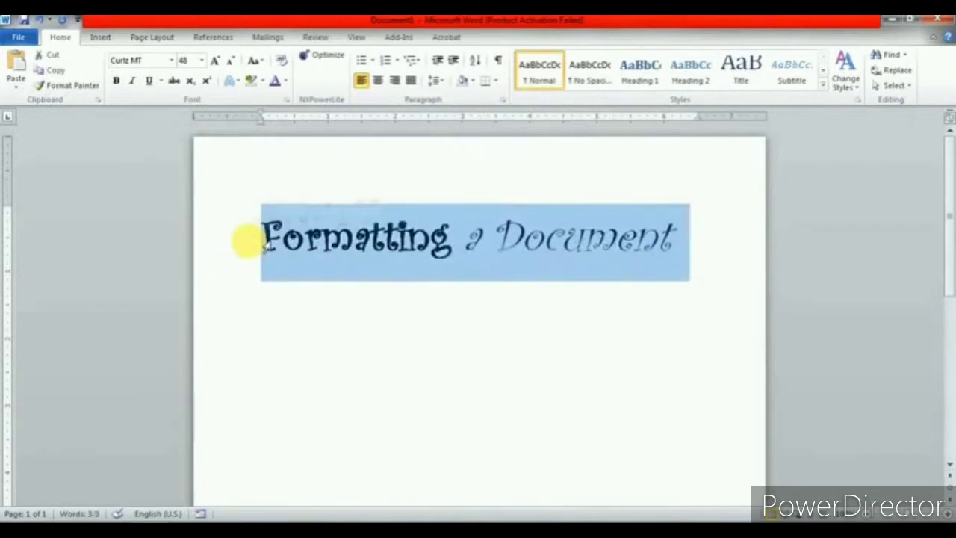
left_click(151, 83)
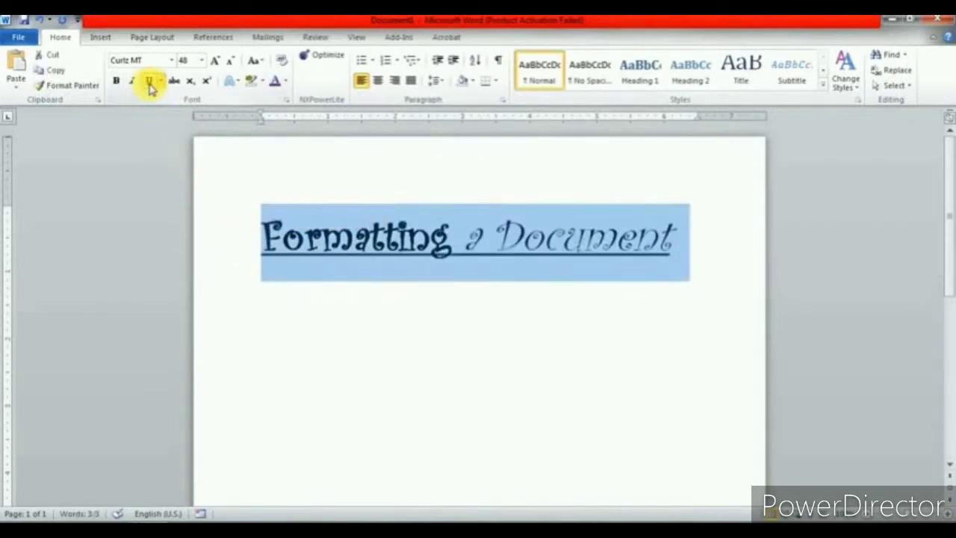
left_click(431, 327)
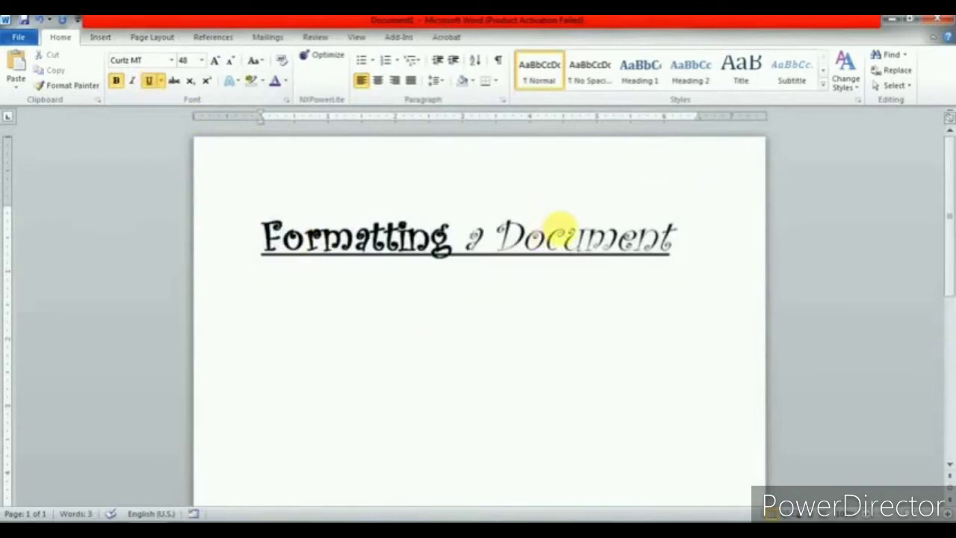
Change the underline style of the whole "Formatting a Document" line to a wavy underline.
left_click(247, 217)
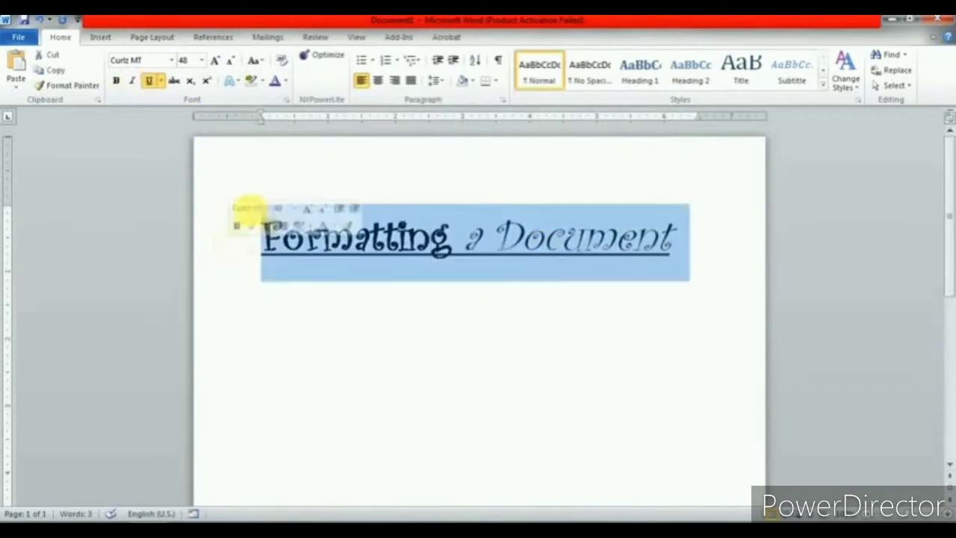
left_click(160, 80)
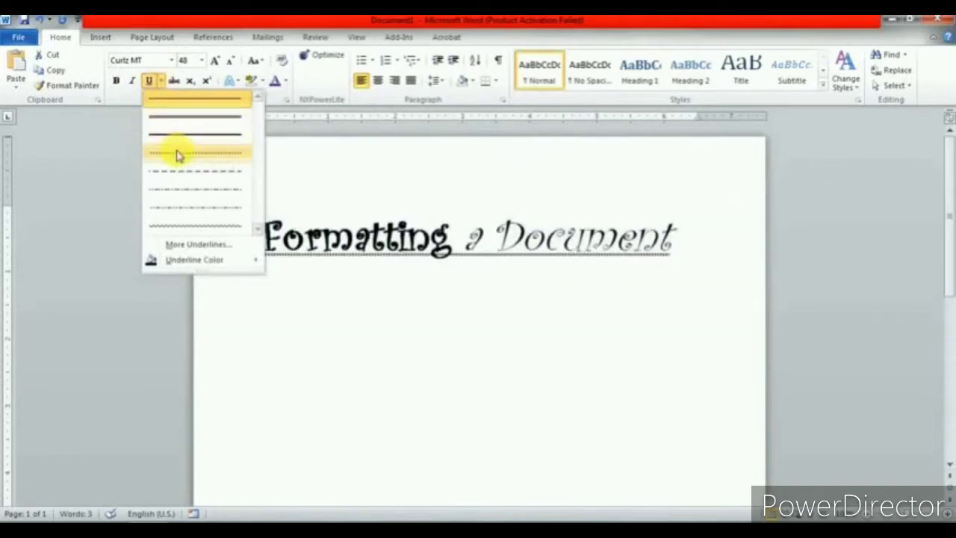
left_click(188, 226)
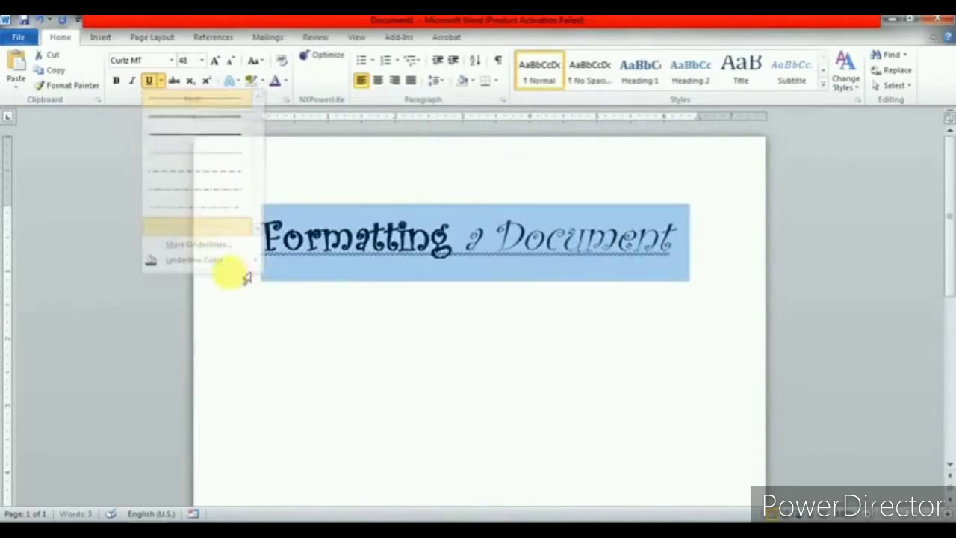
left_click(342, 334)
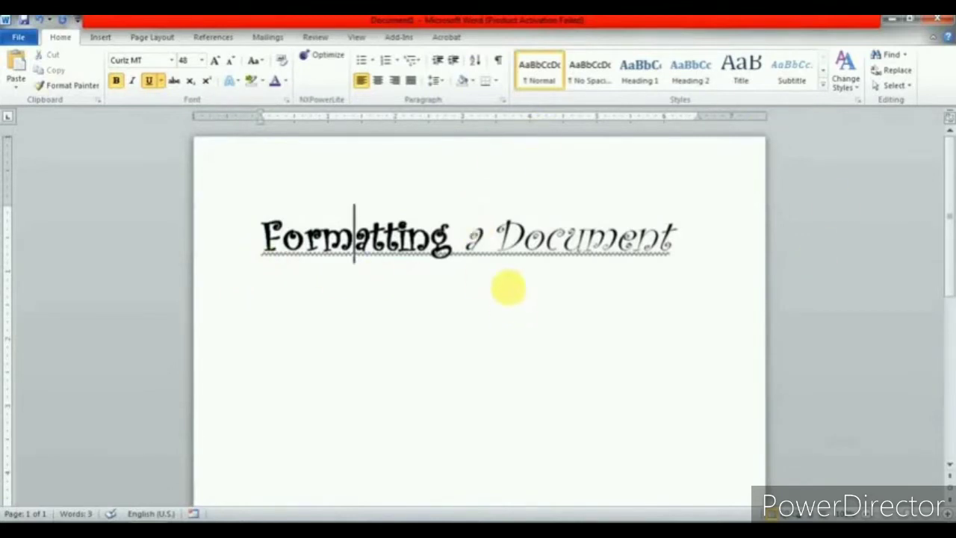
Change the whole line's font to Calibri (Body) and shrink its size to 36.
left_click(263, 247)
double_click(263, 247)
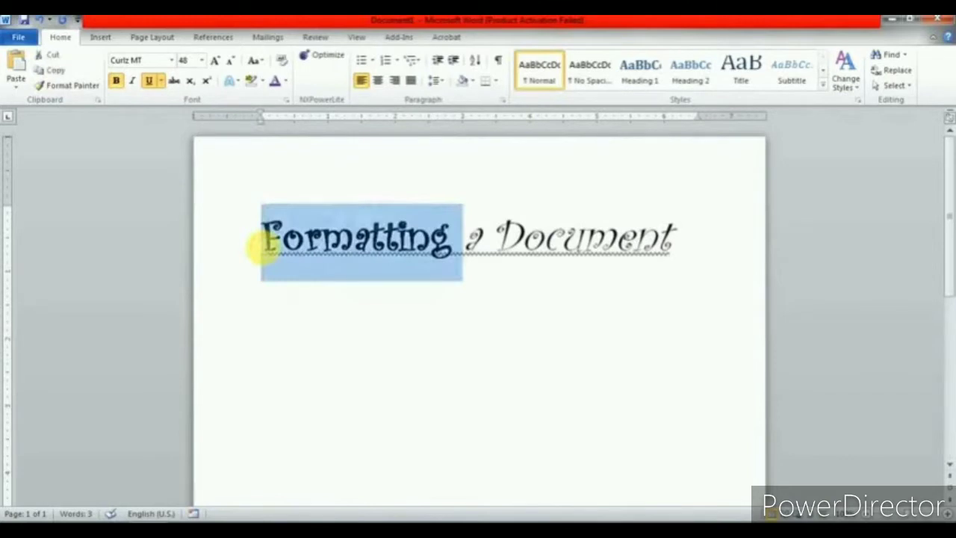
triple_click(257, 241)
left_click(171, 59)
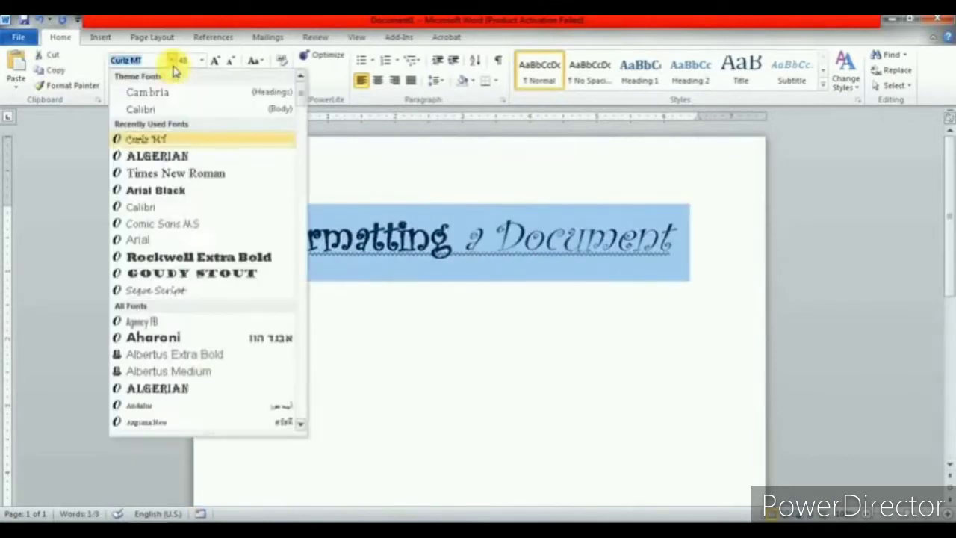
left_click(170, 111)
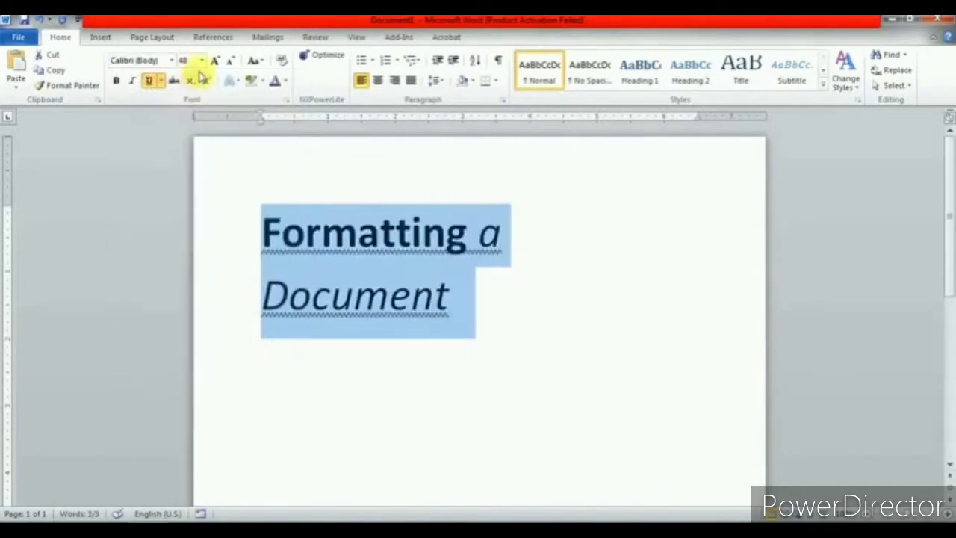
left_click(234, 63)
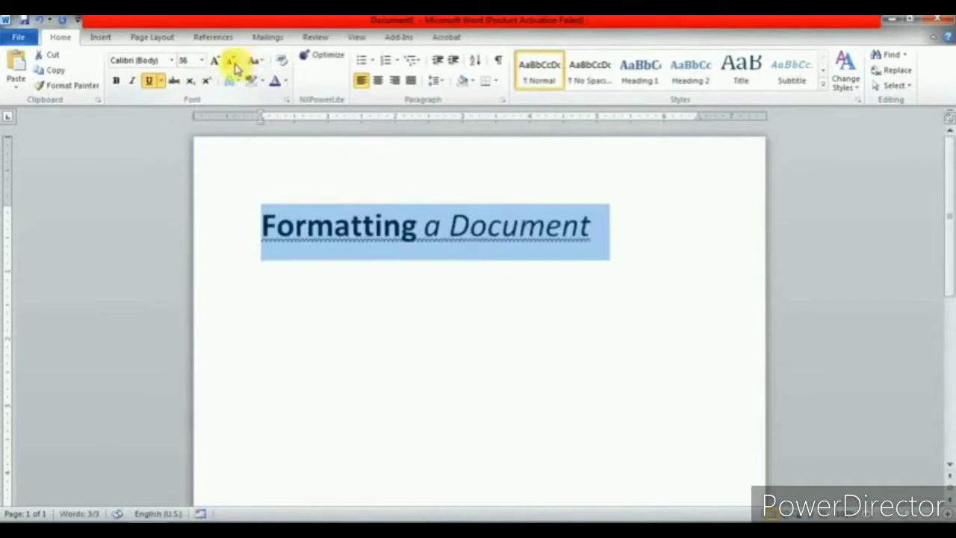
Remove the bold, underline and italic formatting from the whole "Formatting a Document" line.
left_click(117, 82)
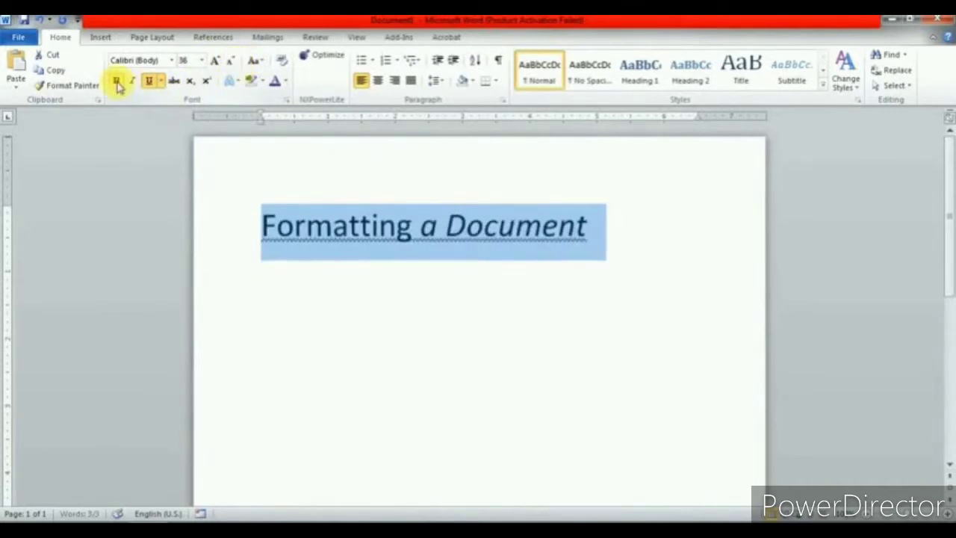
left_click(150, 82)
left_click(134, 82)
left_click(134, 83)
left_click(416, 305)
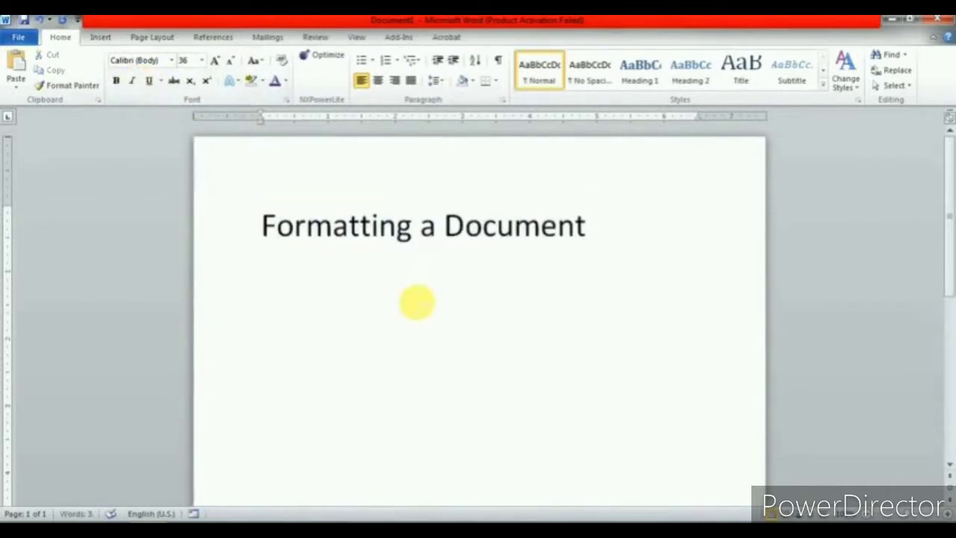
Try center and right alignment on the whole "Formatting a Document" line, ending with justified alignment.
left_click_drag(260, 243, 615, 228)
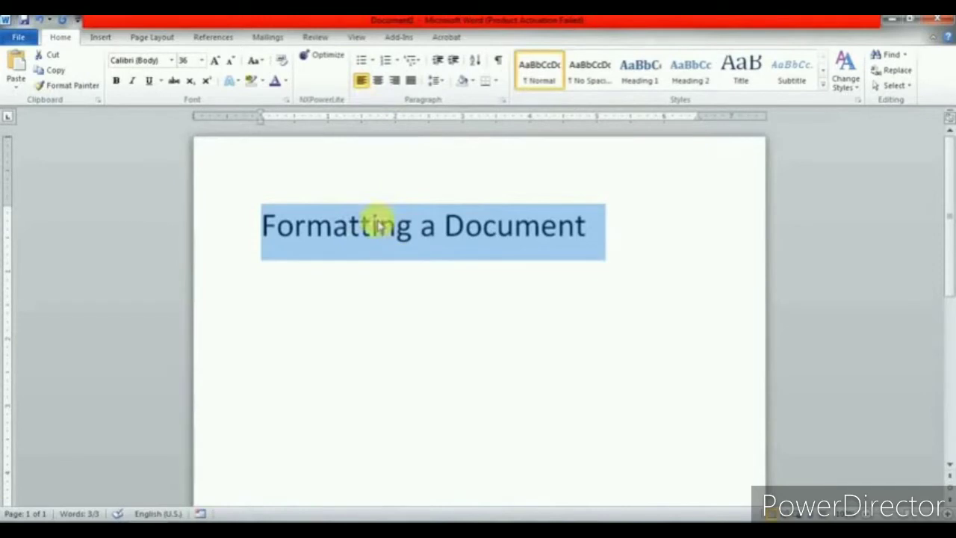
left_click(378, 81)
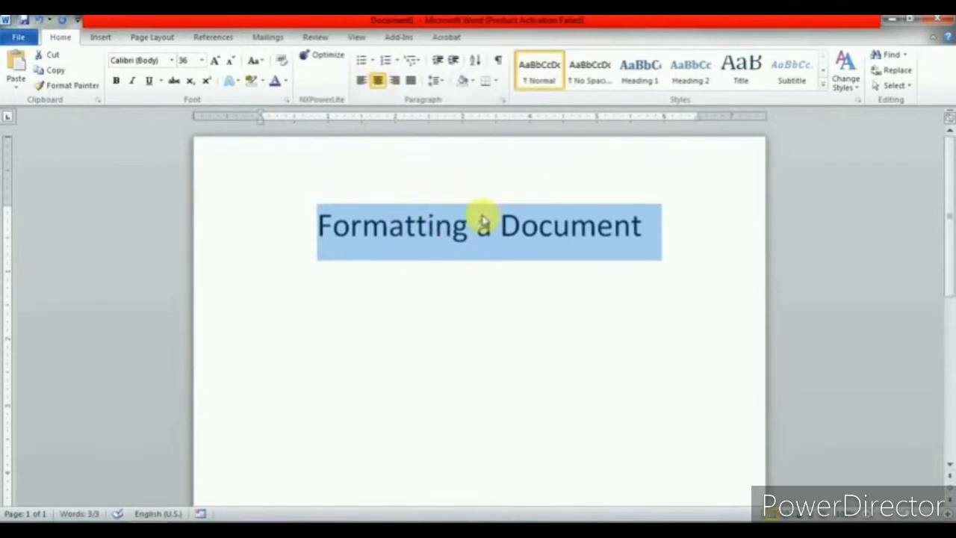
left_click(396, 82)
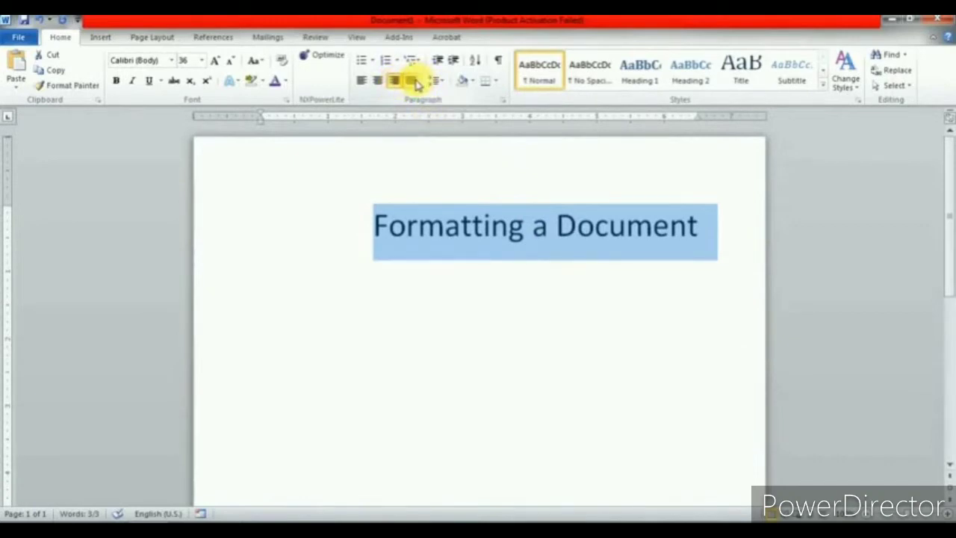
left_click(412, 81)
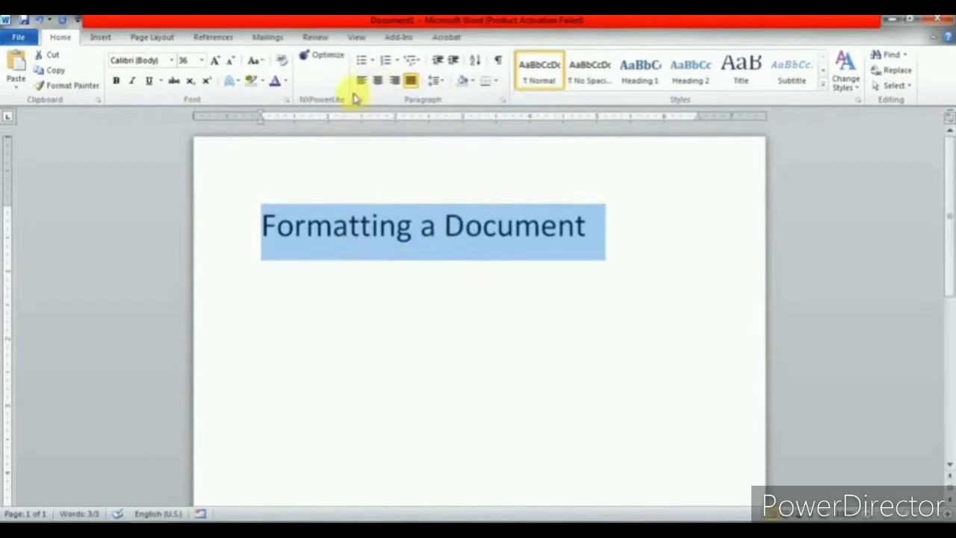
Cycle the line's alignment once more through center and right back to justified, and deselect the text.
left_click(377, 81)
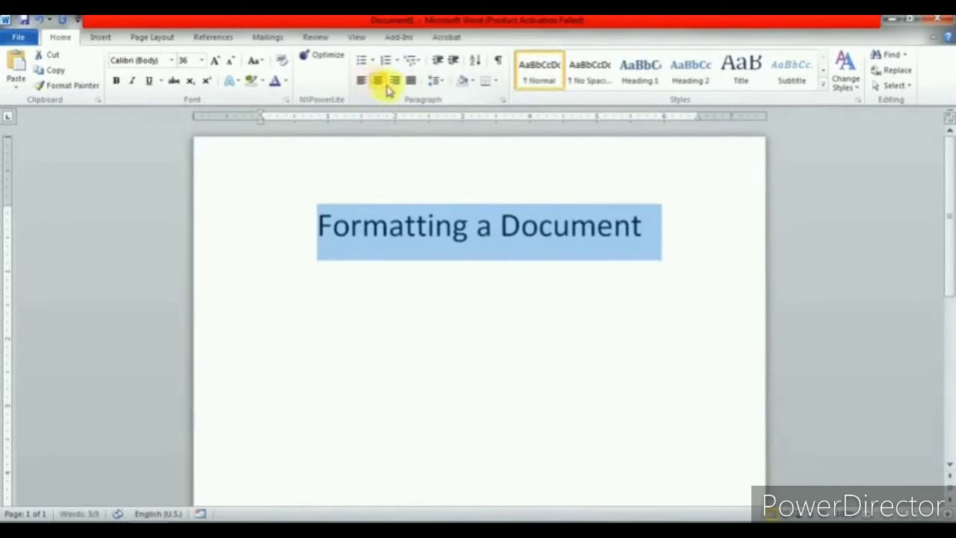
left_click(396, 82)
left_click(411, 82)
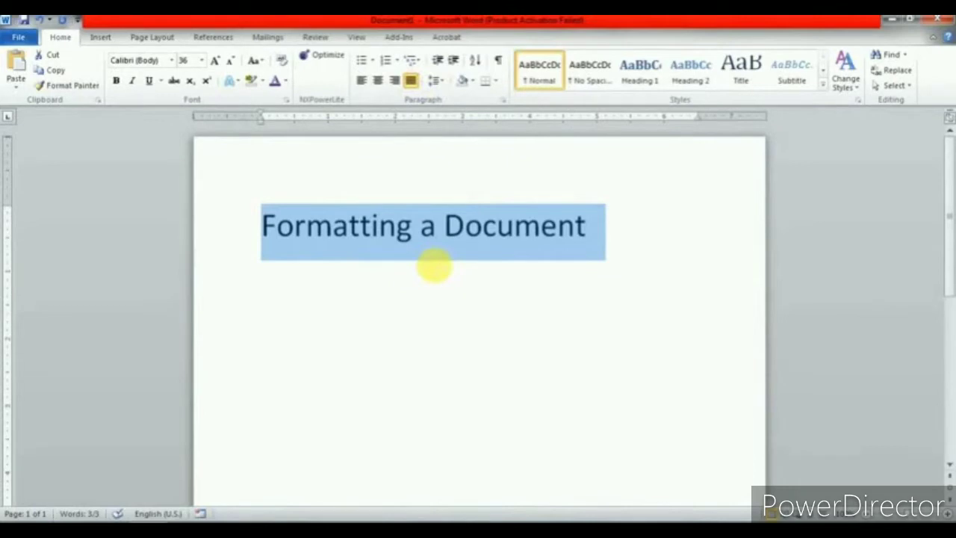
left_click(473, 269)
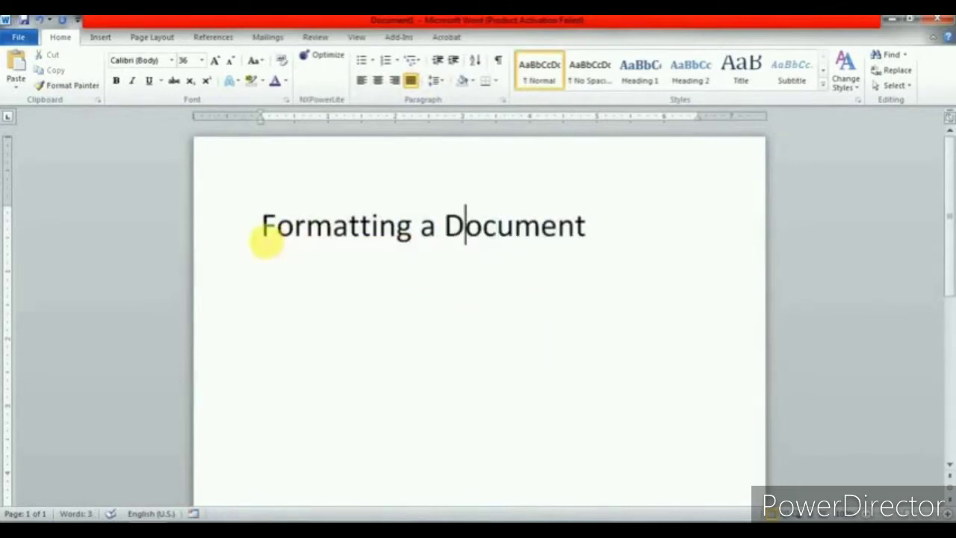
Color the whole "Formatting a Document" line pinkish red using a custom font color from the standard color palette.
left_click(242, 235)
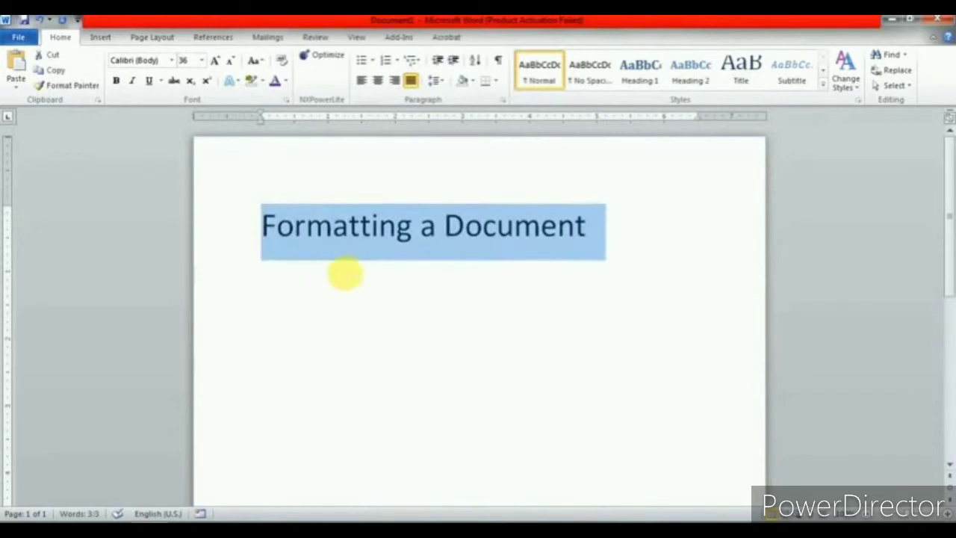
left_click(286, 84)
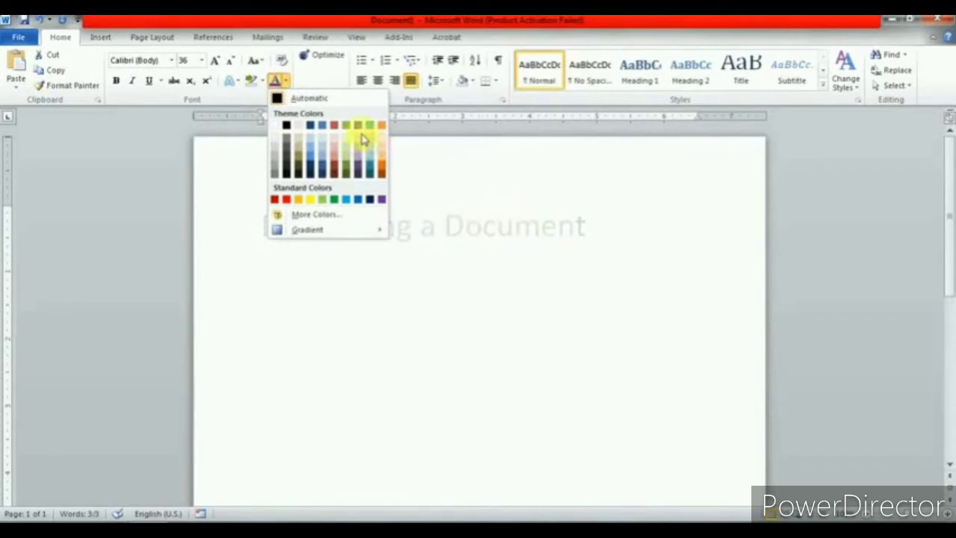
left_click(312, 215)
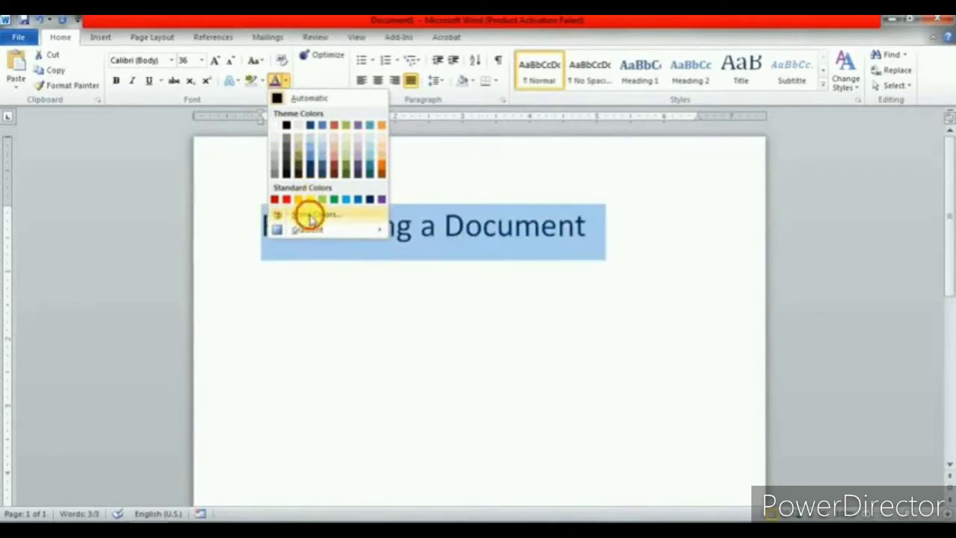
left_click_drag(482, 148, 801, 132)
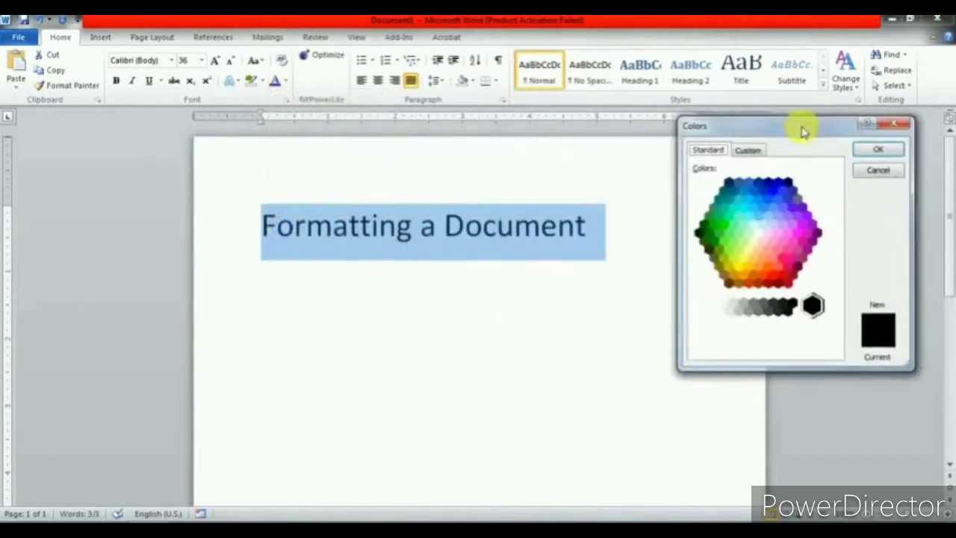
left_click(753, 151)
left_click(709, 151)
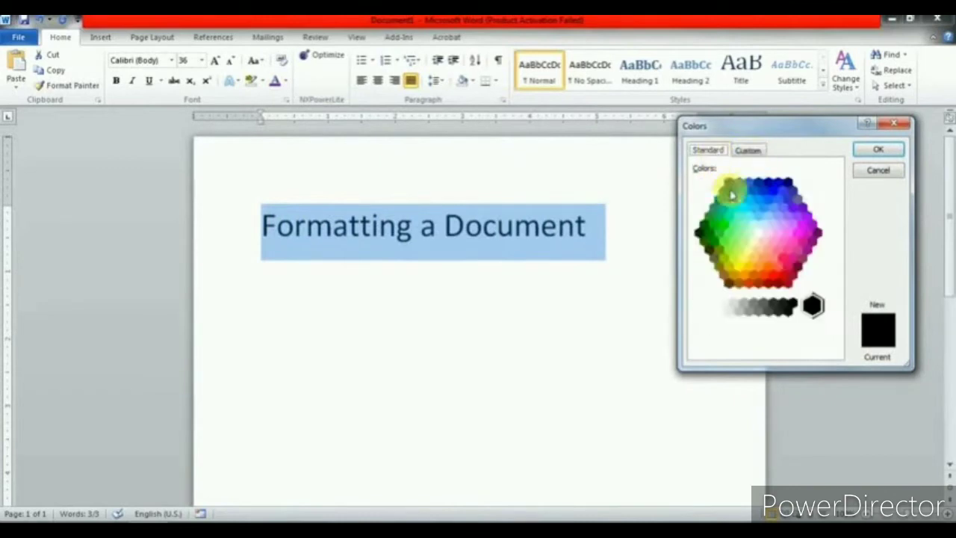
left_click(784, 261)
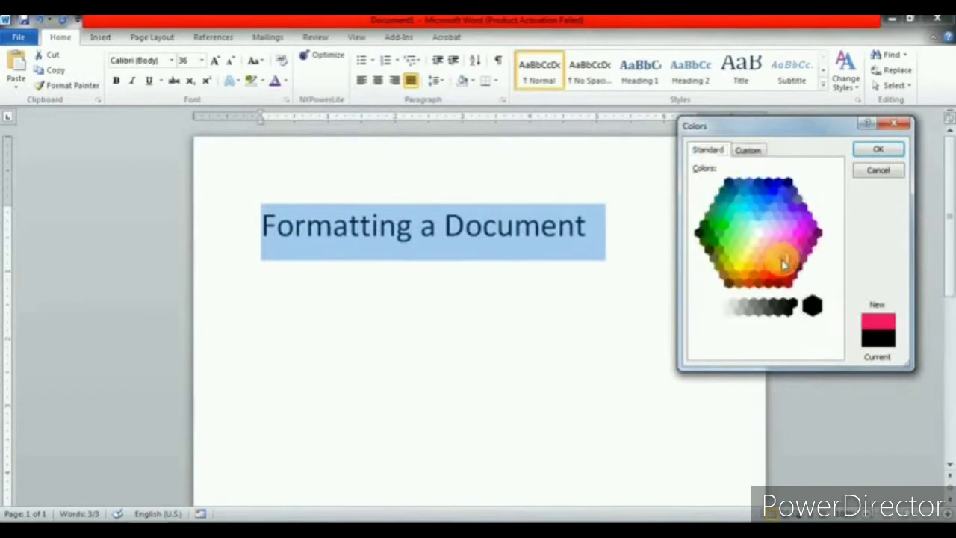
left_click(871, 150)
left_click(701, 232)
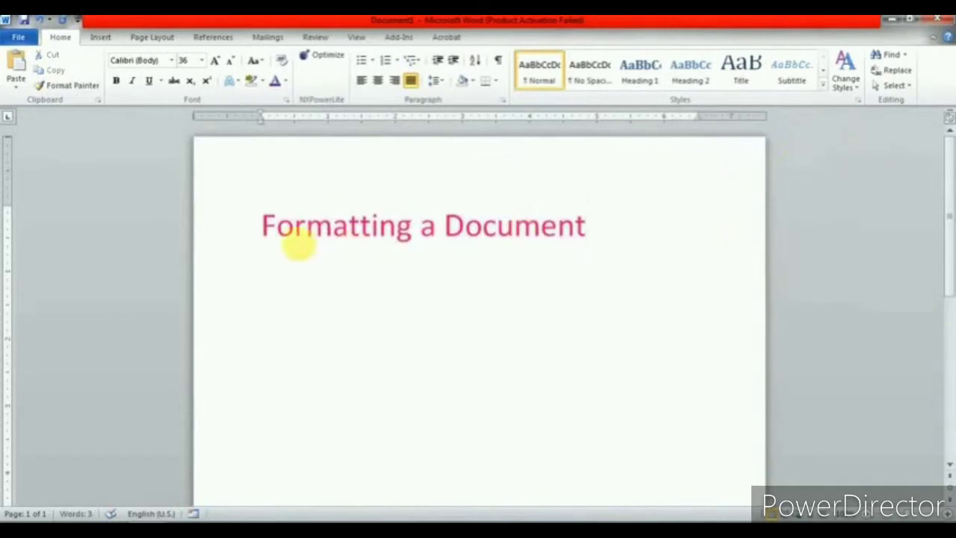
Apply a light-variation gradient to the pinkish-red text of the whole "Formatting a Document" line.
left_click_drag(268, 241, 545, 241)
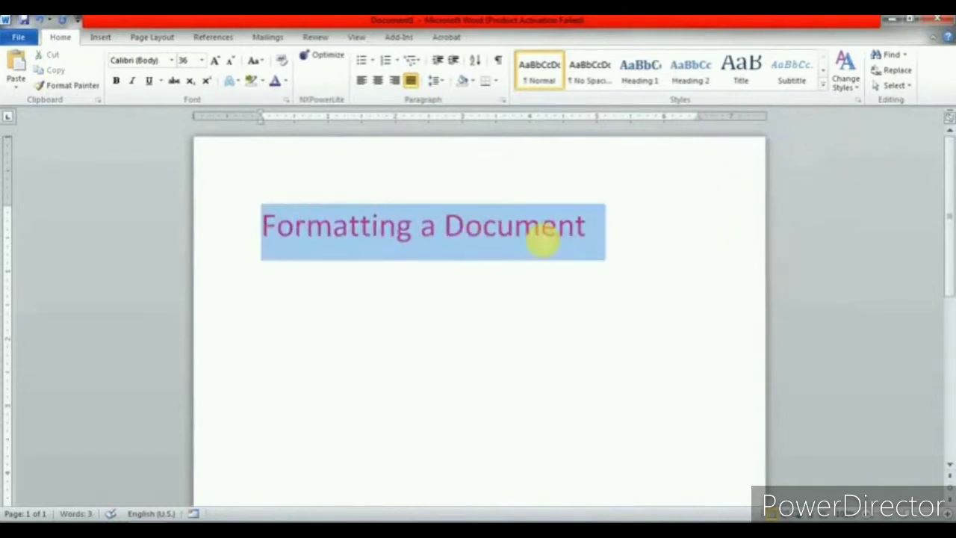
left_click(286, 81)
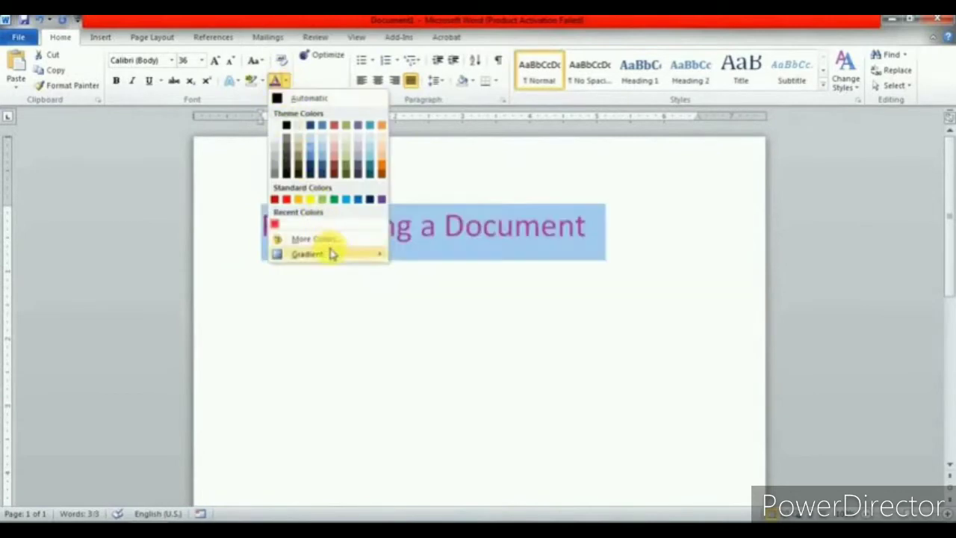
mouse_move(331, 252)
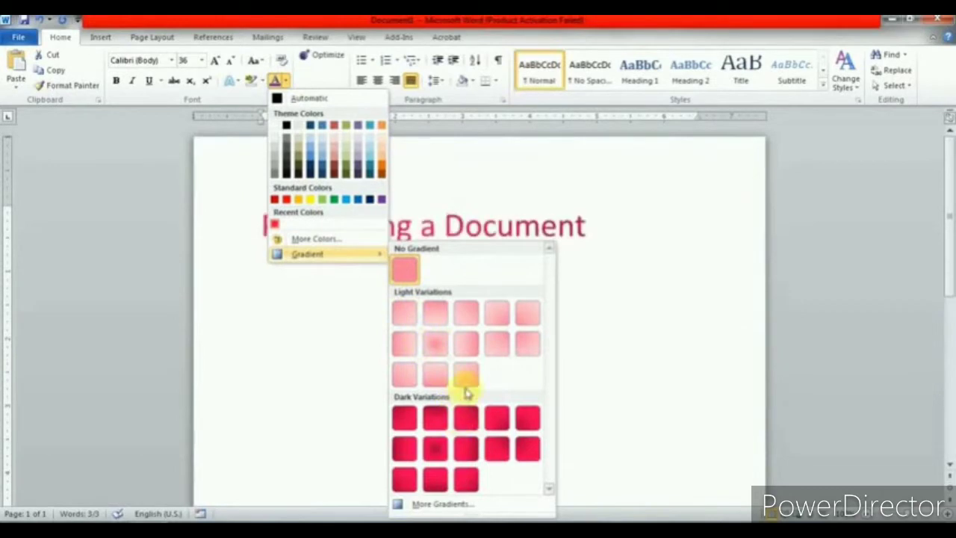
left_click(466, 374)
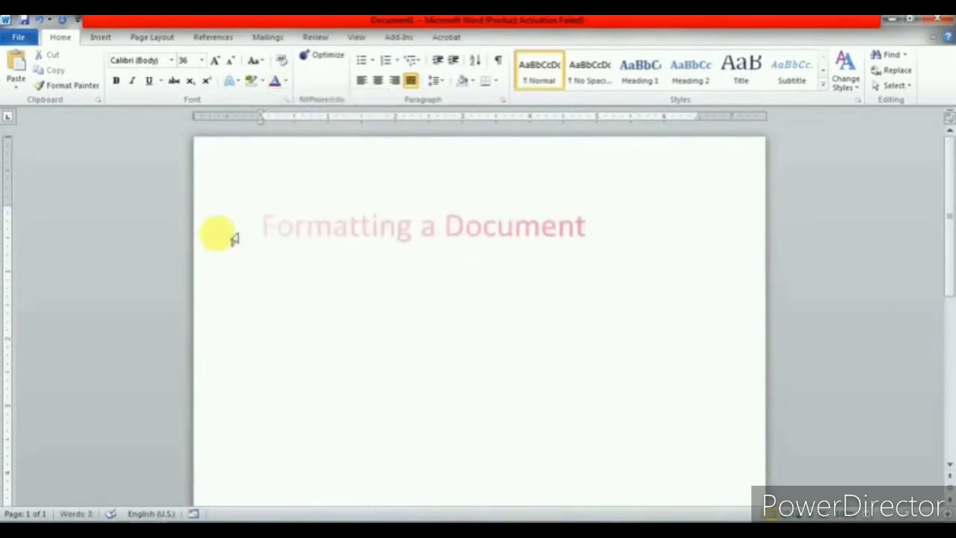
Change the font color of the whole "Formatting a Document" line to a dark blue theme color.
left_click(219, 234)
left_click(286, 81)
left_click(316, 163)
left_click(407, 302)
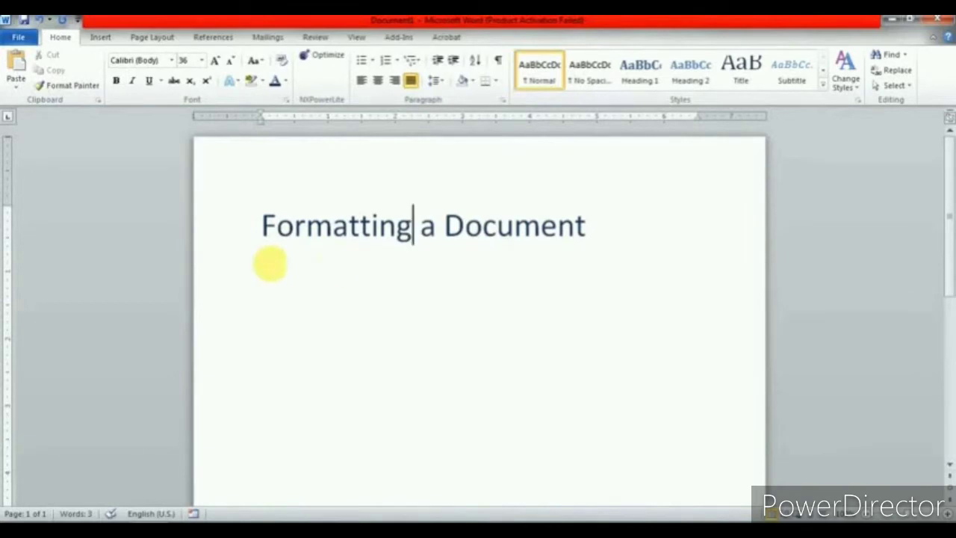
Apply Sentence case to the "Formatting a Document" line, followed by lowercase.
left_click(264, 61)
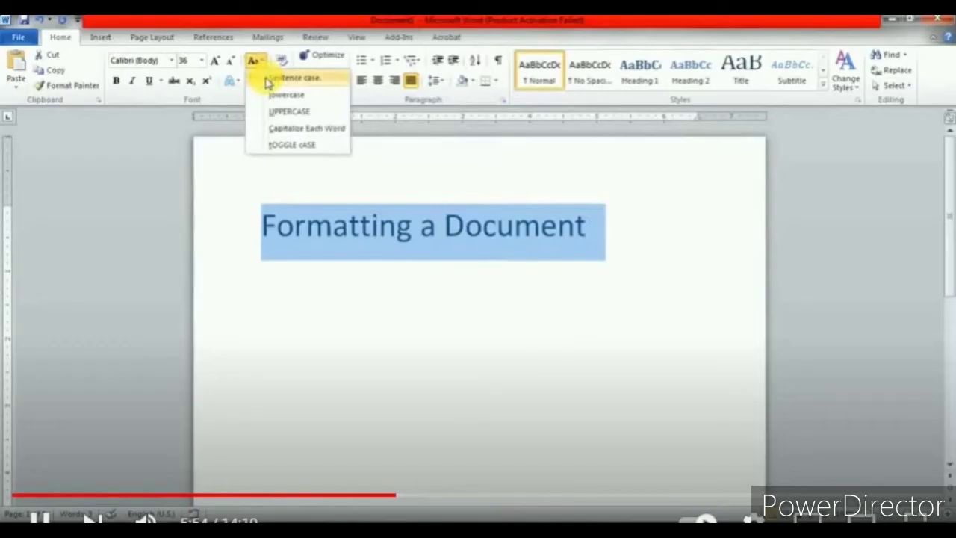
left_click(271, 79)
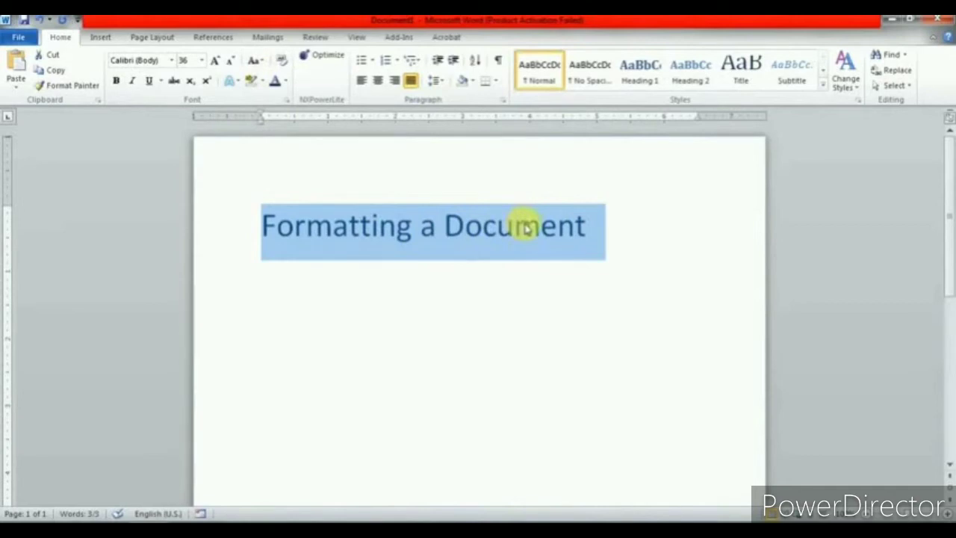
left_click(260, 61)
left_click(262, 95)
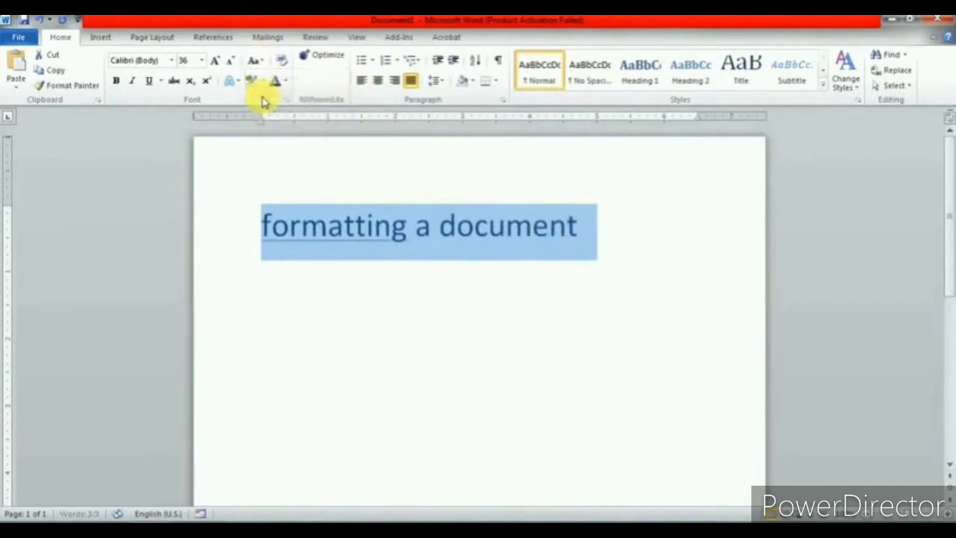
left_click(421, 340)
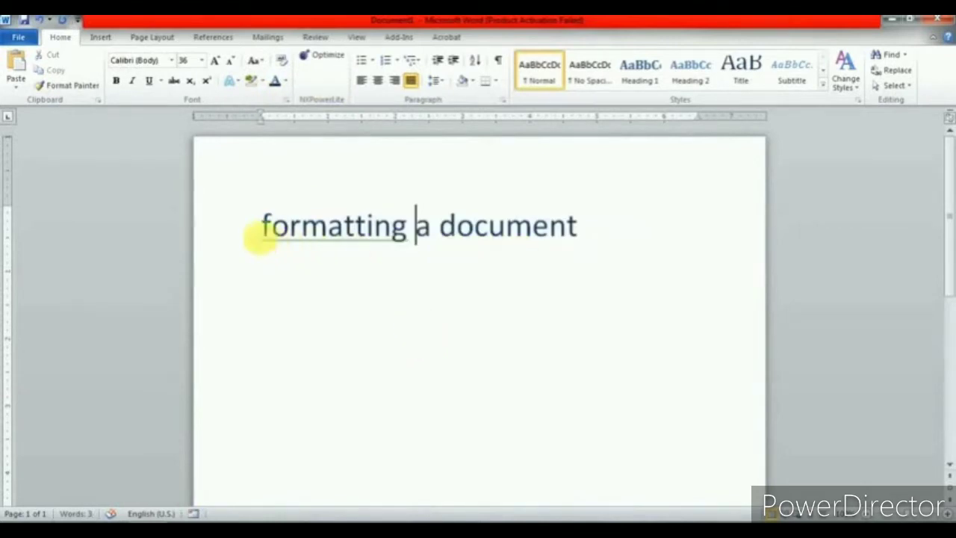
Convert the whole line to UPPERCASE, followed by Capitalize Each Word.
left_click_drag(260, 238, 528, 231)
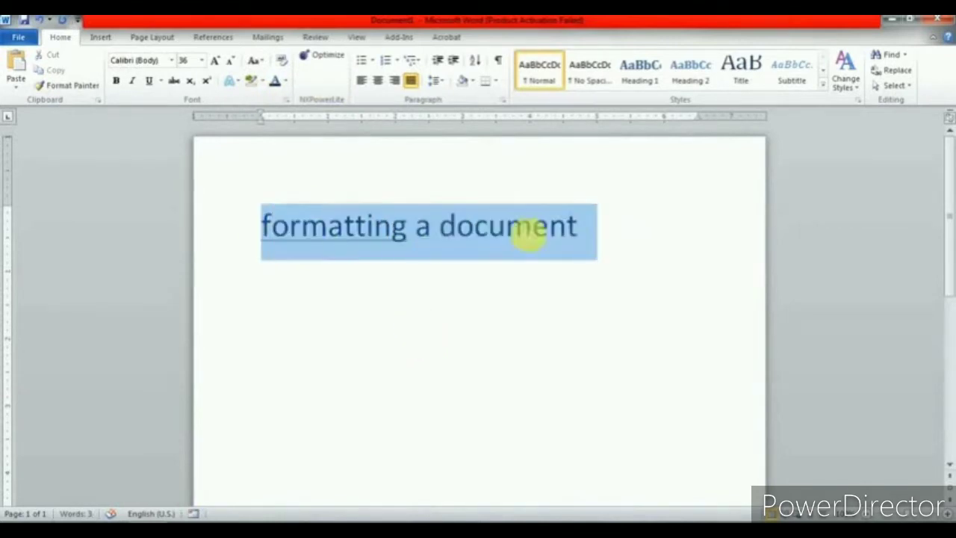
left_click(254, 63)
left_click(259, 111)
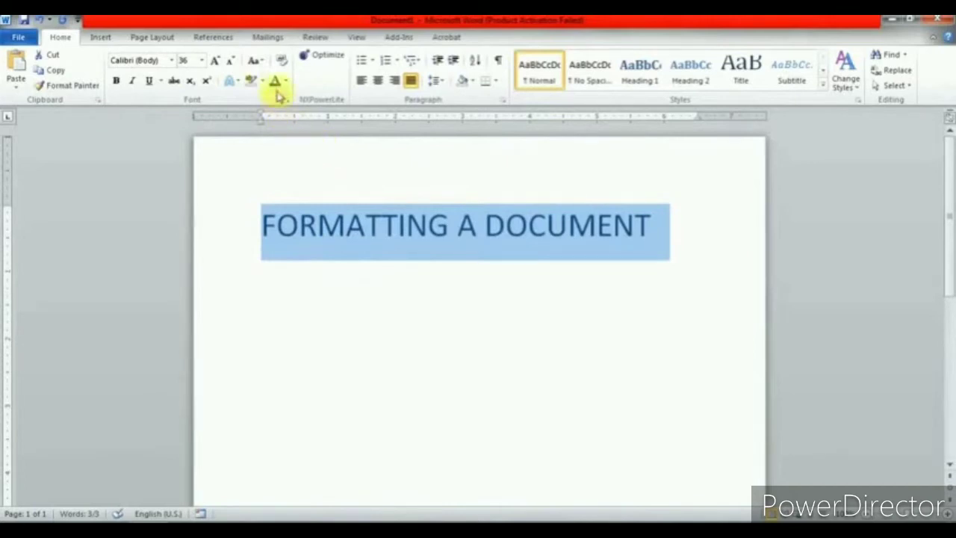
left_click(262, 62)
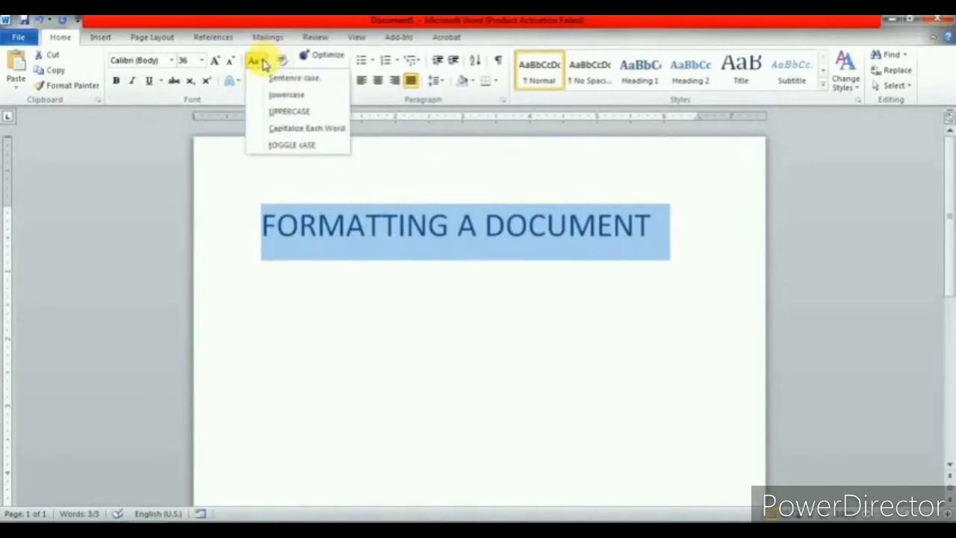
left_click(281, 128)
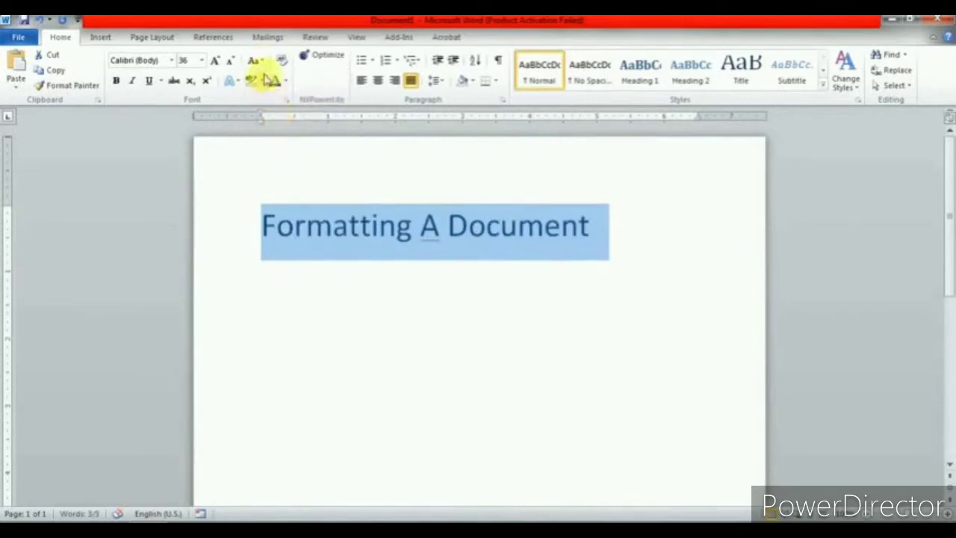
Apply tOGGLE cASE to the whole "Formatting A Document" line and deselect it.
left_click(258, 61)
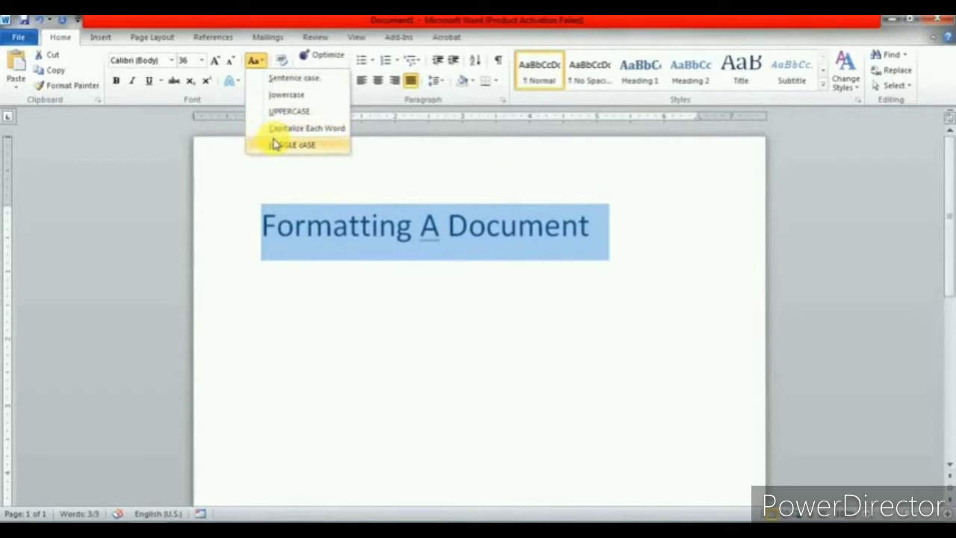
left_click(291, 144)
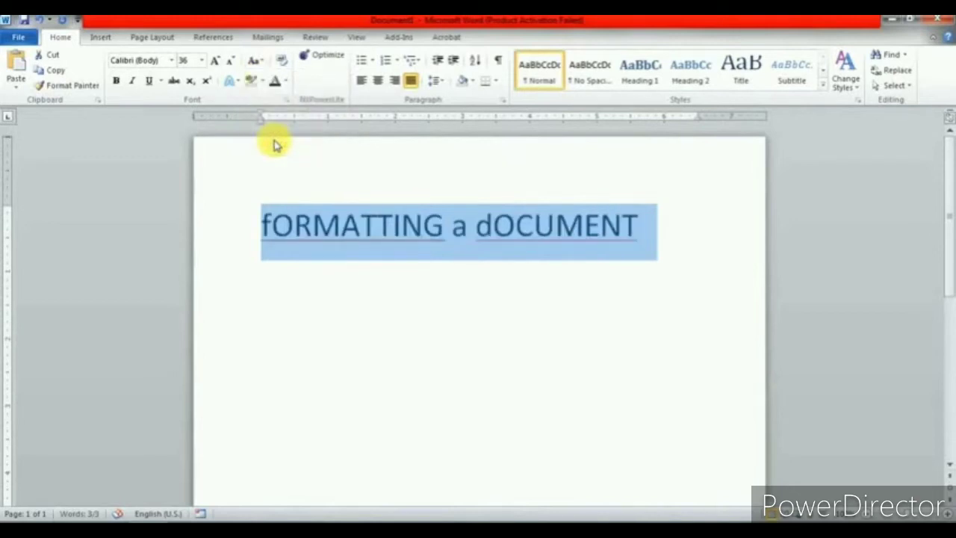
left_click(485, 318)
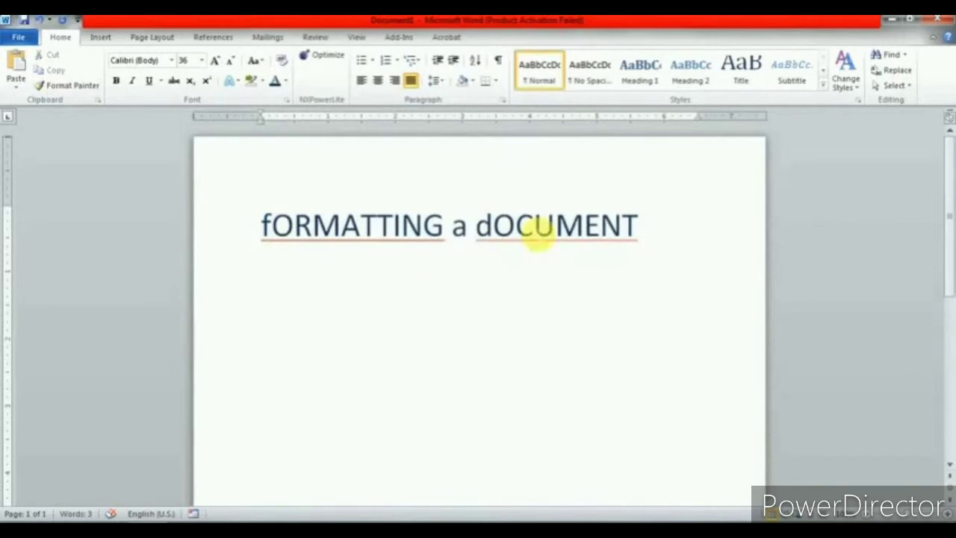
Select the whole toggled-case line and change it to Sentence case.
left_click(215, 217)
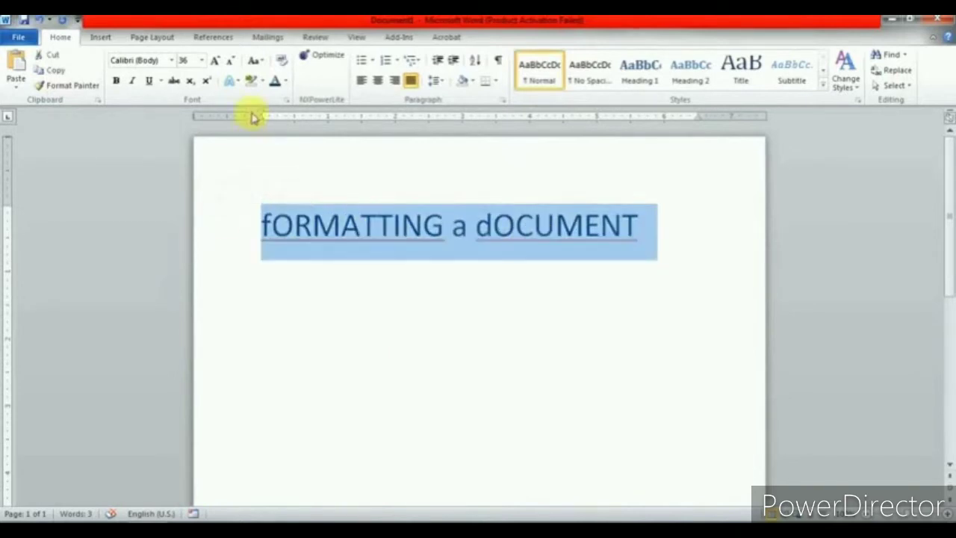
left_click(258, 61)
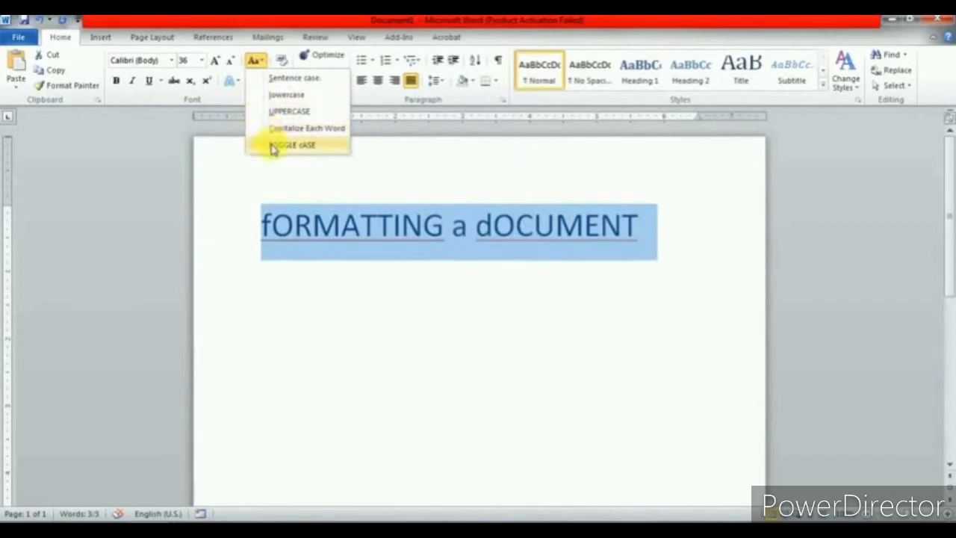
left_click(283, 80)
Switch the selected line to lowercase and finally to UPPERCASE.
left_click(258, 62)
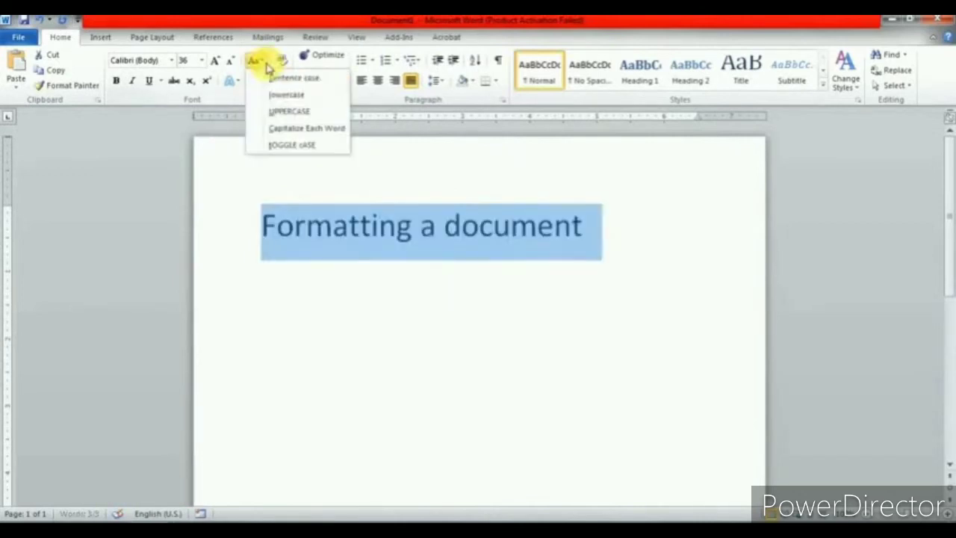
left_click(271, 96)
left_click(257, 62)
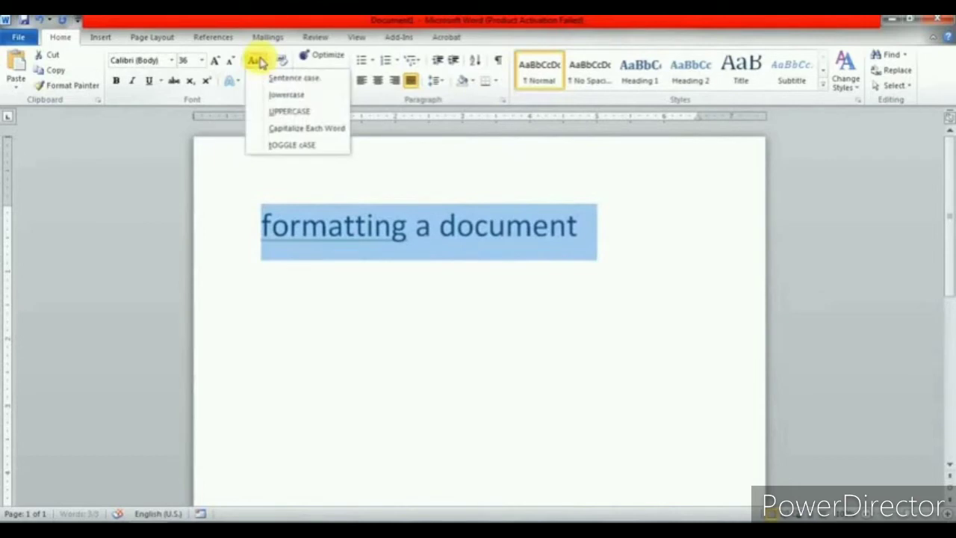
left_click(271, 109)
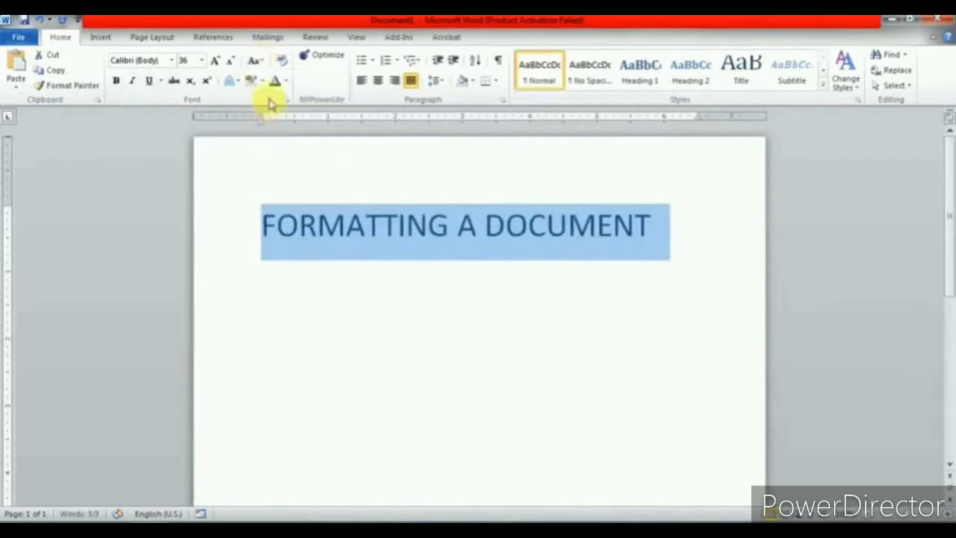
Convert the selected line to Capitalize Each Word and follow with tOGGLE cASE, leaving it deselected.
left_click(257, 62)
left_click(279, 130)
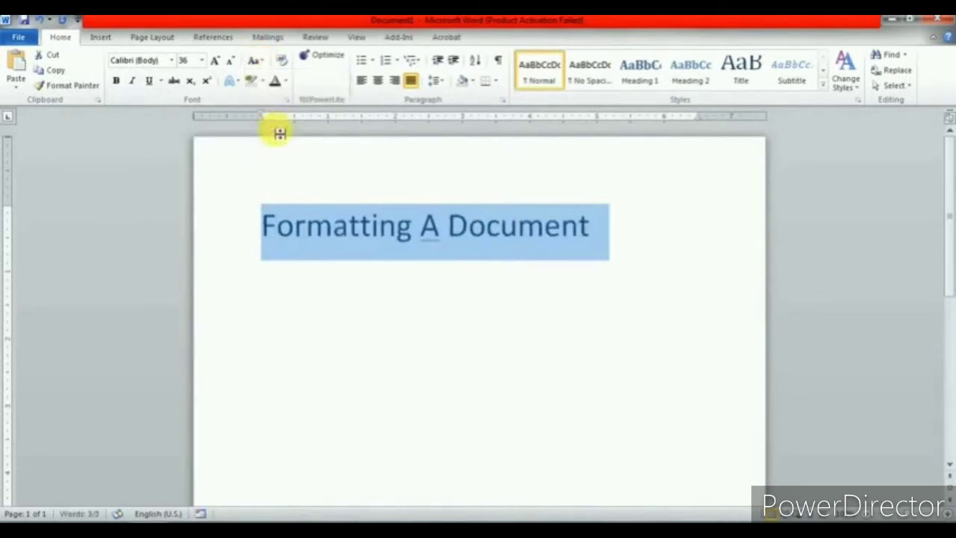
left_click(256, 62)
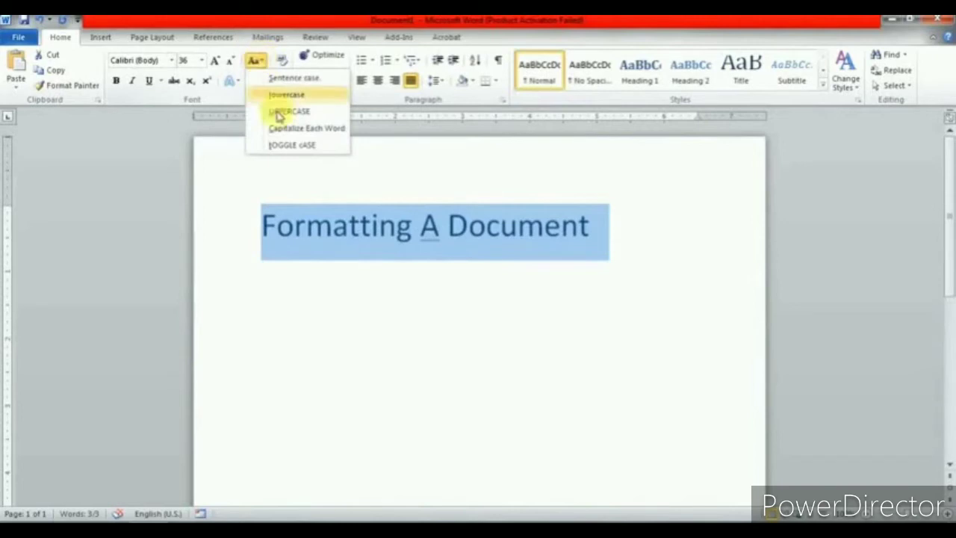
left_click(286, 145)
left_click(390, 282)
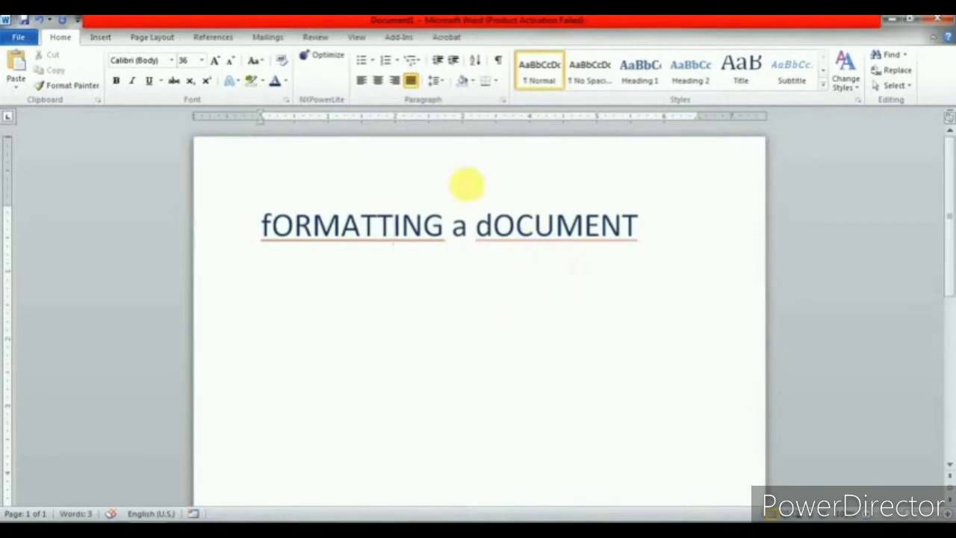
Select the whole toggled-case line and convert it to Sentence case.
triple_click(269, 214)
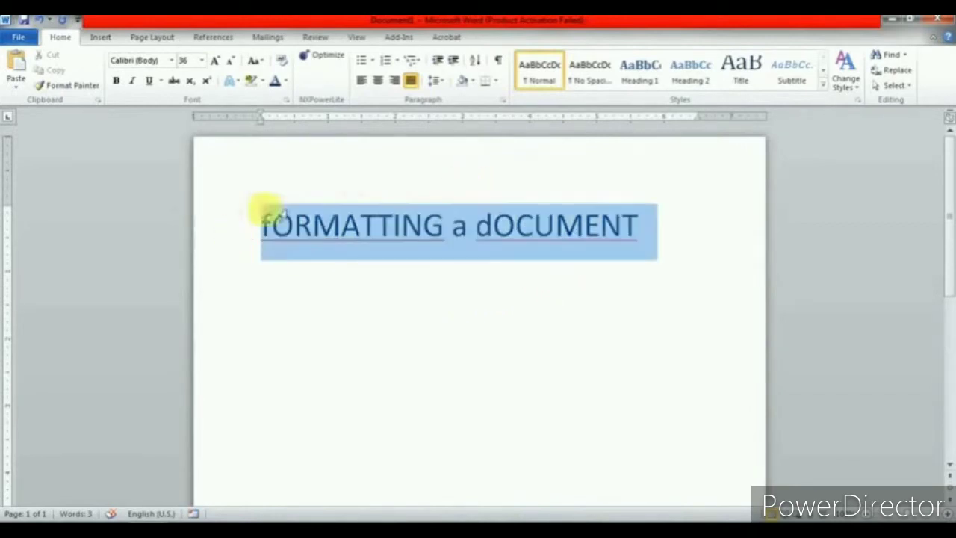
left_click(254, 60)
left_click(273, 77)
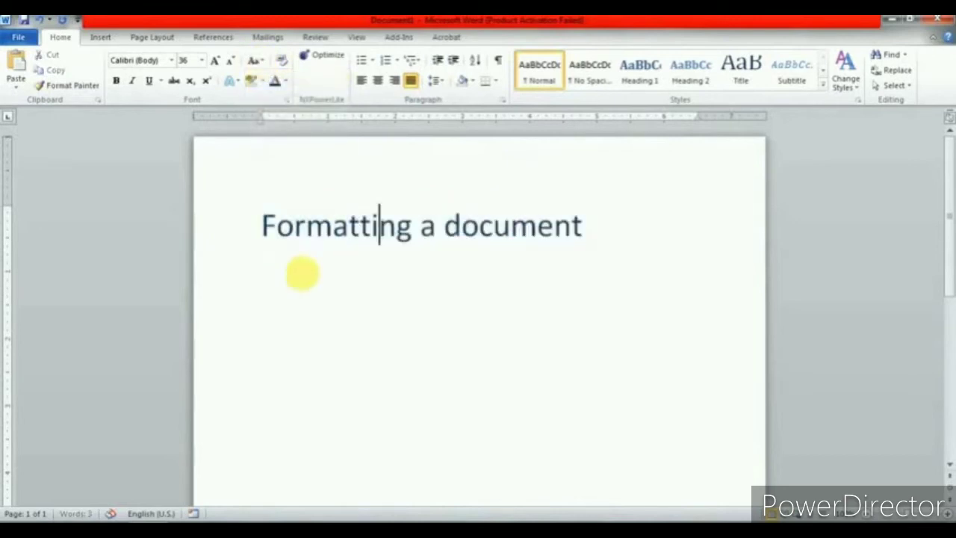
Select the line and set its paragraph alignment to Left through the Line Spacing Options.
triple_click(266, 235)
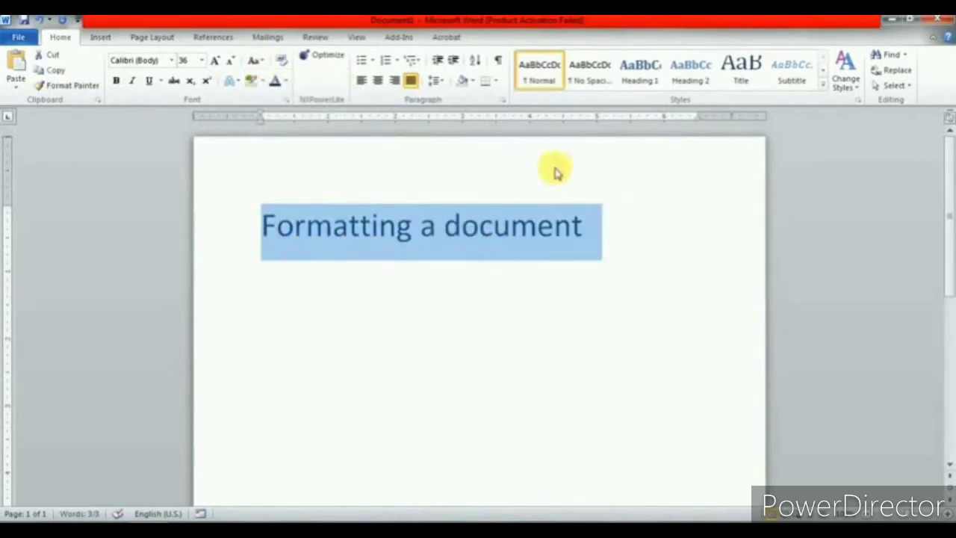
left_click(441, 82)
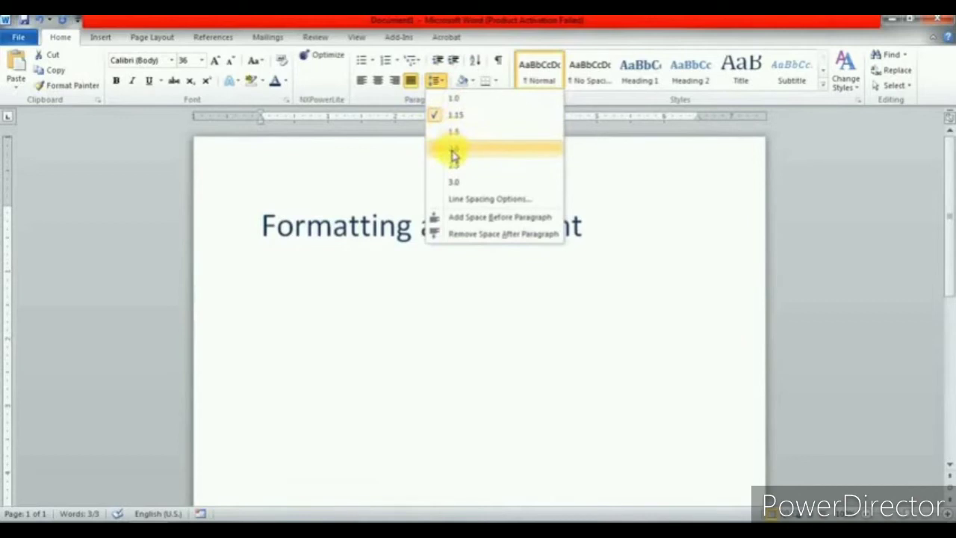
left_click(489, 199)
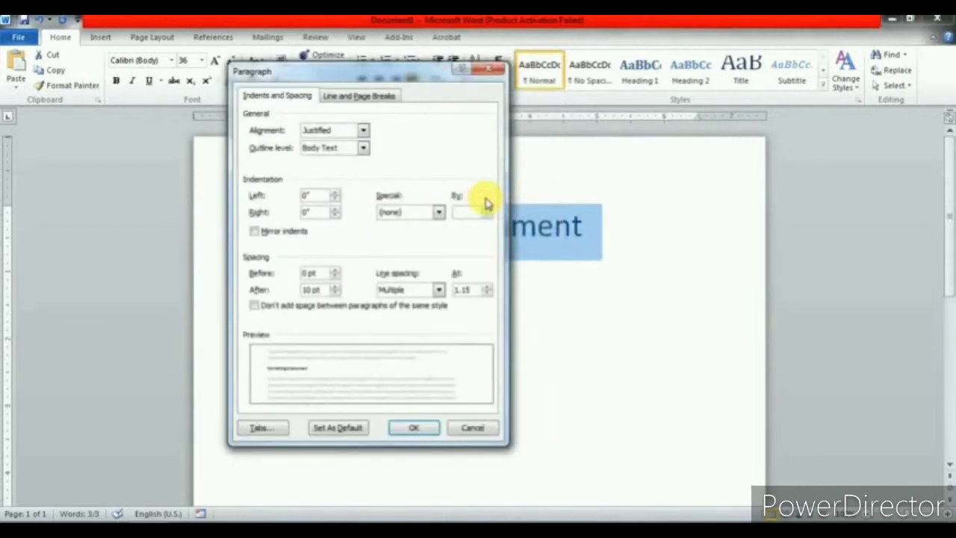
left_click(362, 131)
left_click(352, 142)
left_click(362, 130)
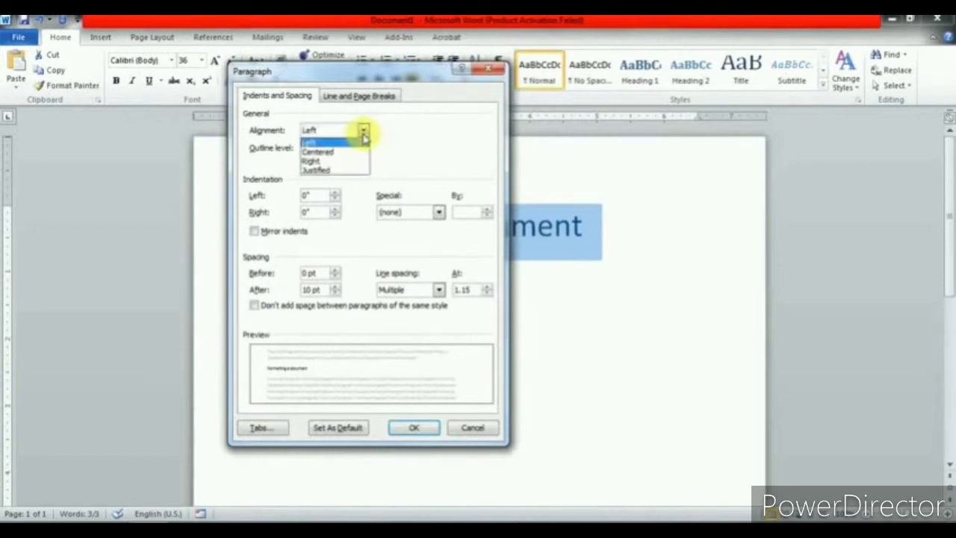
left_click(359, 163)
left_click(363, 132)
left_click(356, 142)
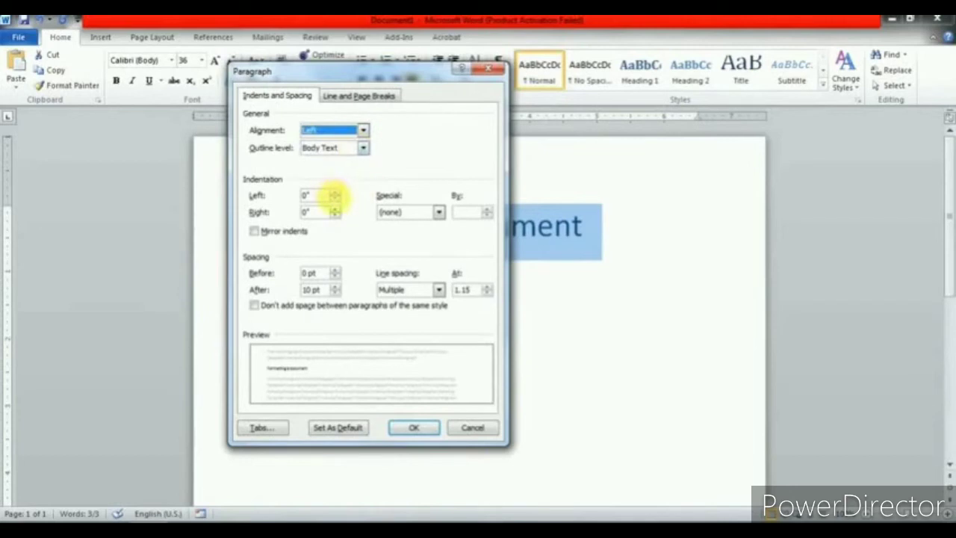
Set both the left and right paragraph indentation to 1.
left_click(336, 193)
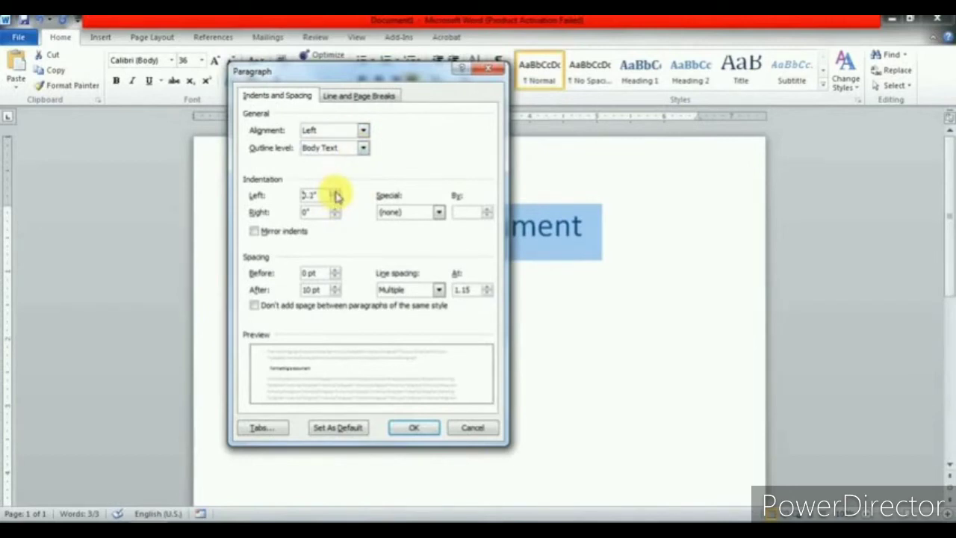
left_click(335, 193)
left_click(335, 193)
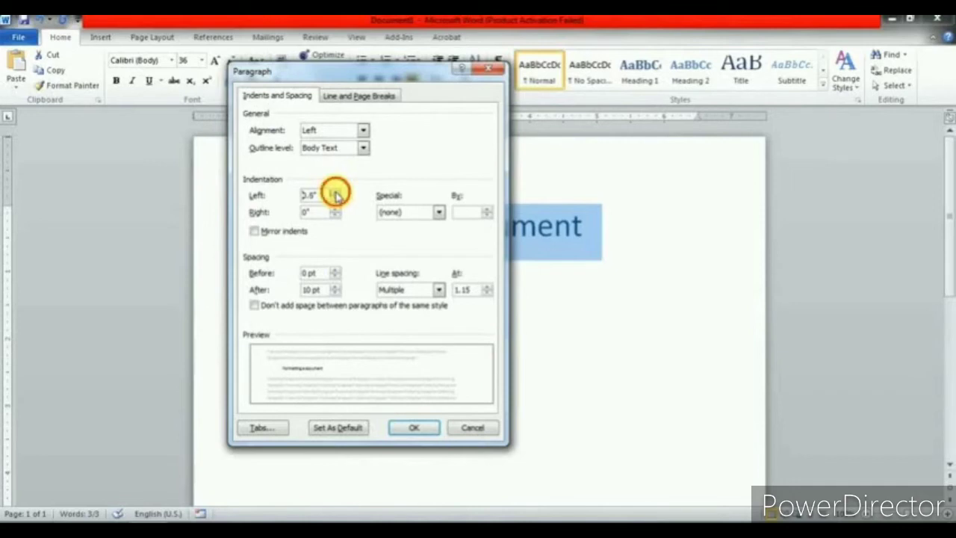
left_click(330, 193)
double_click(327, 195)
type("1")
left_click(331, 214)
type("1")
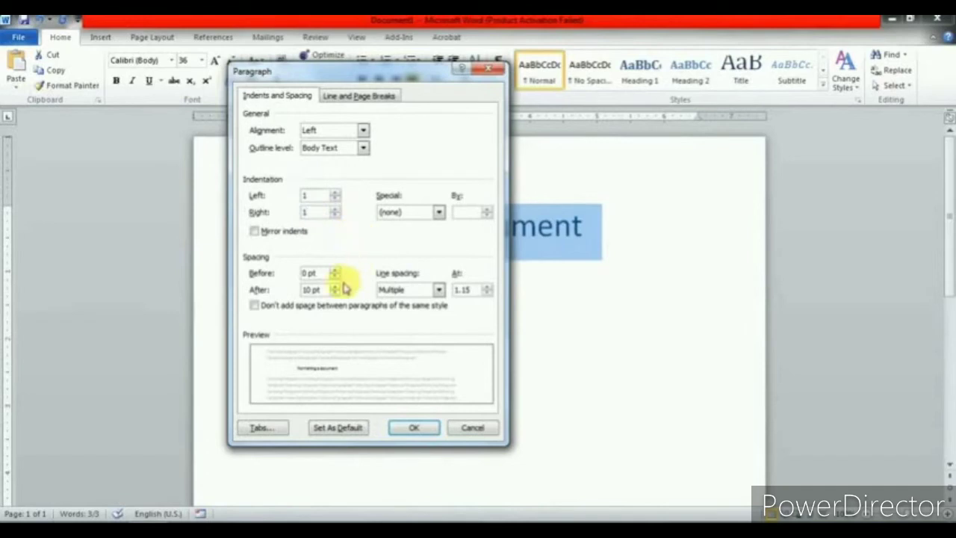
Adjust the spacing after the paragraph and apply the paragraph settings to the line.
left_click(336, 292)
left_click(335, 292)
left_click(335, 292)
left_click(335, 287)
left_click(396, 425)
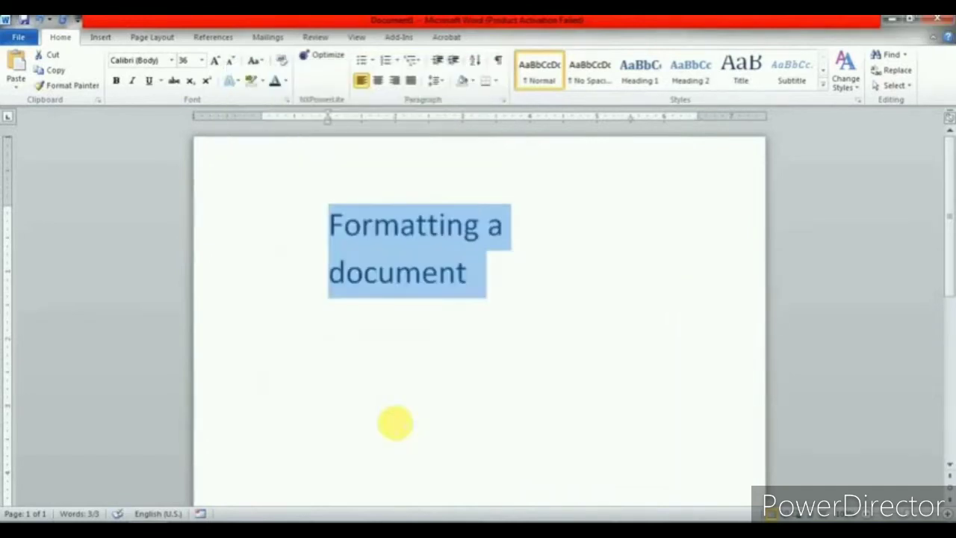
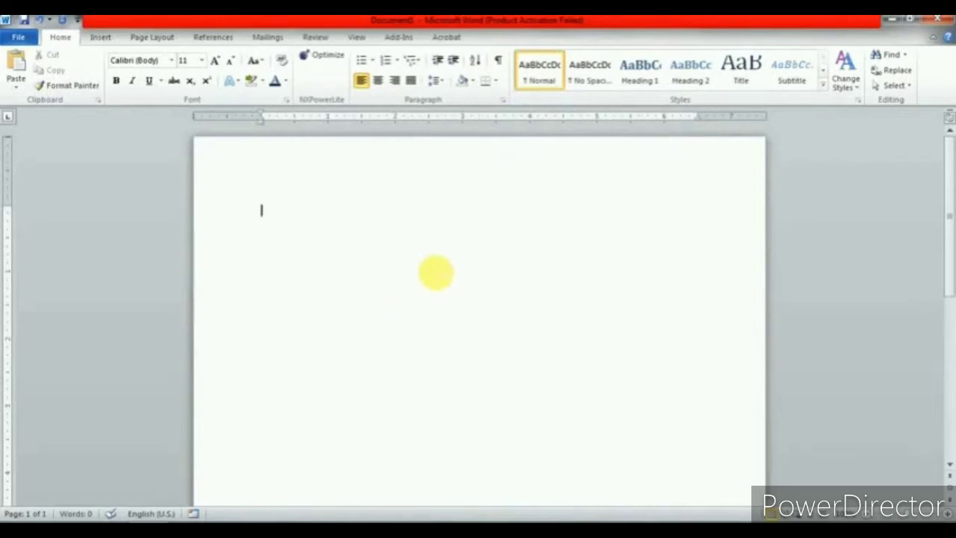
Enter "Fruits:" followed by Mango on the same line, with Apple, Banana and Grapes on separate lines below.
left_click(363, 239)
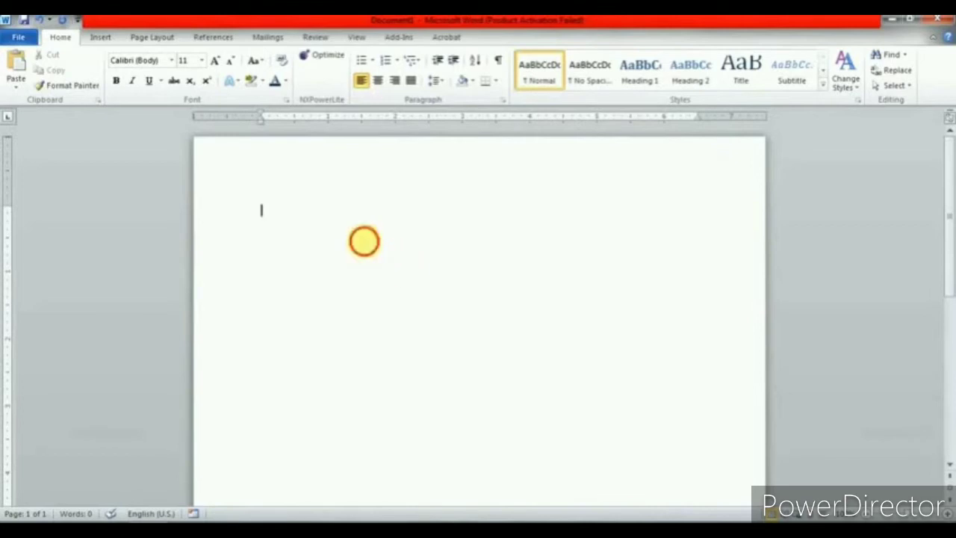
type("Fruits:")
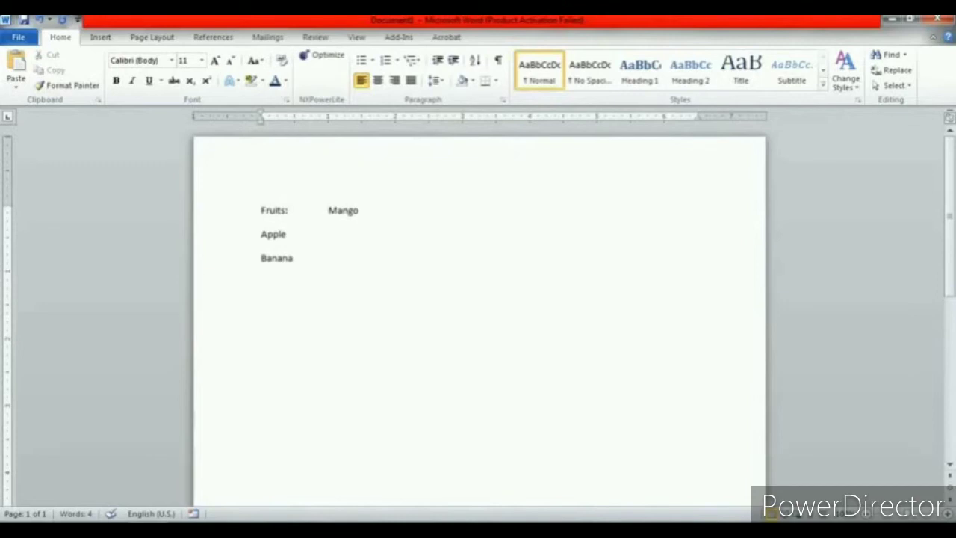
type("s")
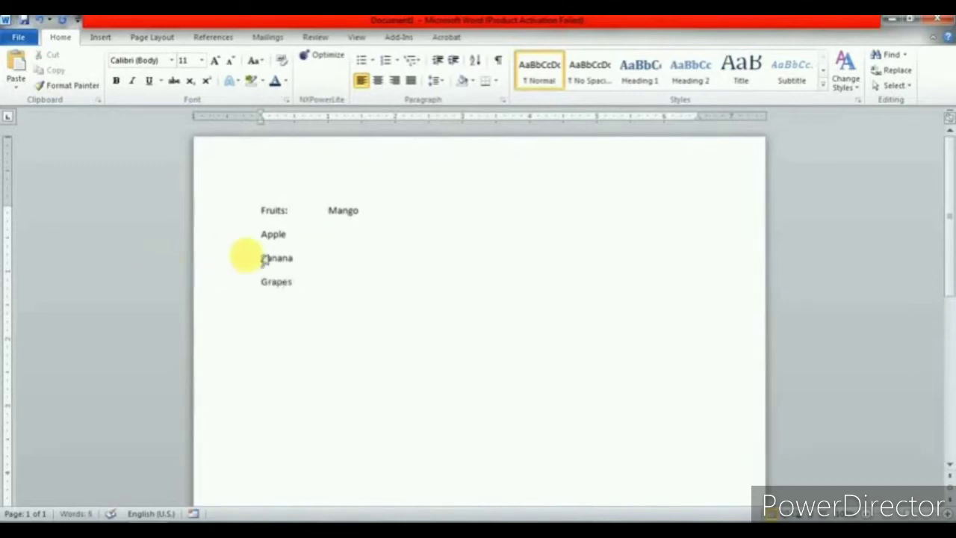
Indent Apple, Banana and Grapes so they line up beneath Mango.
left_click(263, 232)
left_click(263, 248)
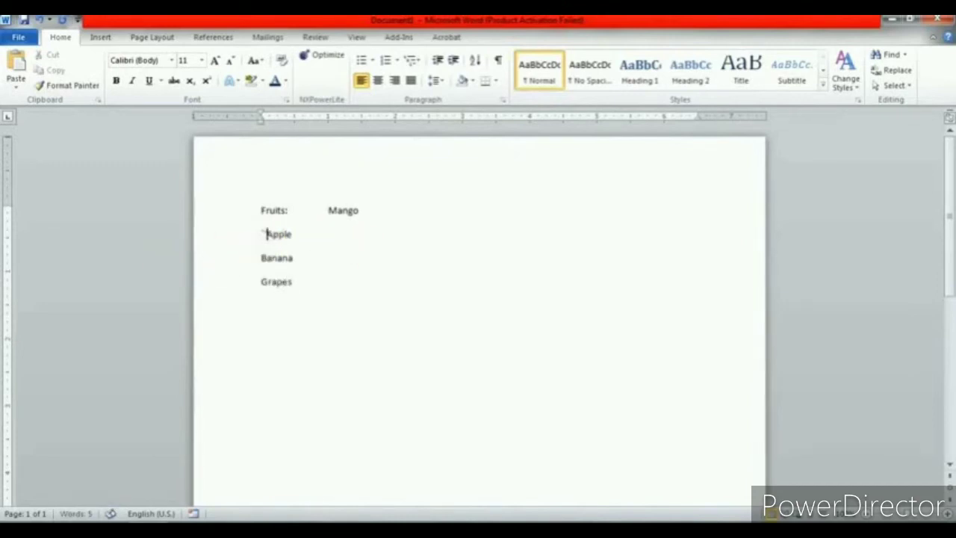
key("Tab")
key("Tab")
left_click(262, 257)
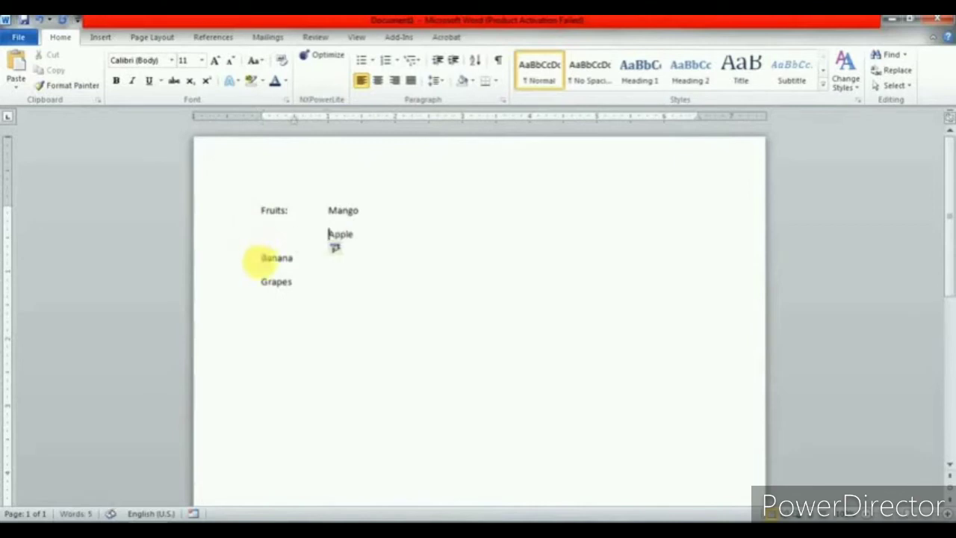
key("Tab")
key("Tab")
left_click(264, 281)
key("Tab")
key("Tab")
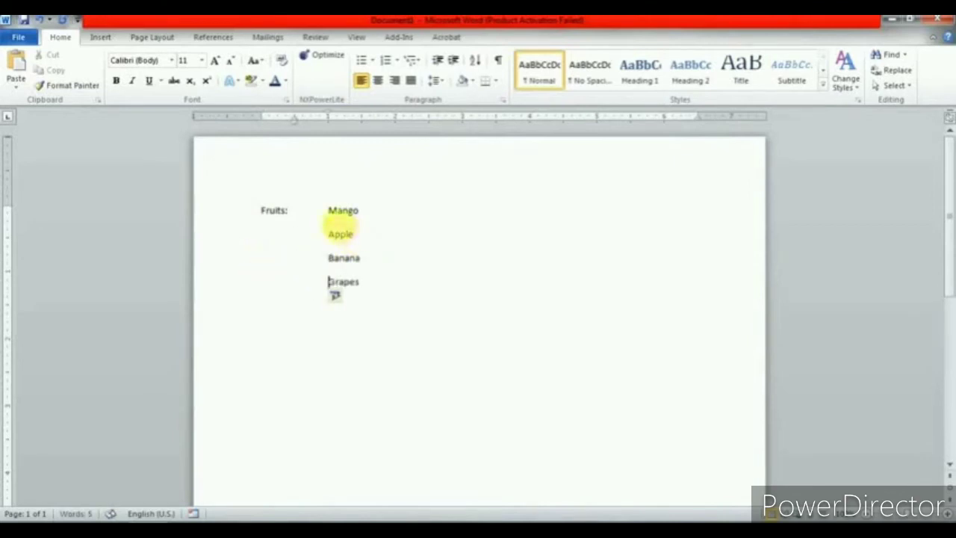
Enlarge the four fruit names from Mango to Grapes to font size 36.
left_click_drag(327, 210, 365, 293)
left_click(214, 59)
left_click(214, 60)
left_click(215, 60)
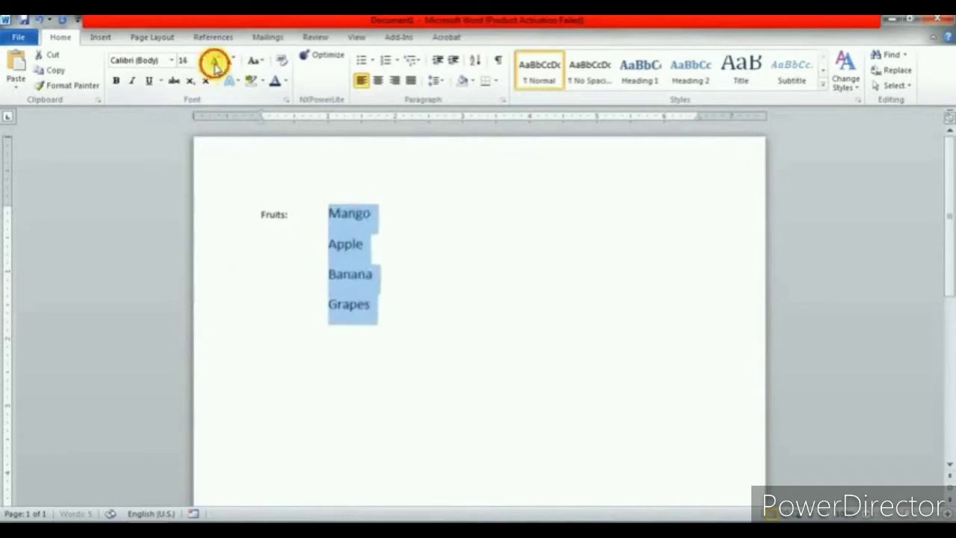
left_click(214, 60)
left_click(215, 60)
left_click(214, 59)
left_click(215, 60)
left_click(215, 60)
left_click(214, 60)
Enlarge the "Fruits:" label by several font size increments, keeping it smaller than the fruit names.
left_click_drag(294, 232, 252, 235)
left_click(215, 60)
left_click(214, 60)
left_click(214, 60)
left_click(214, 60)
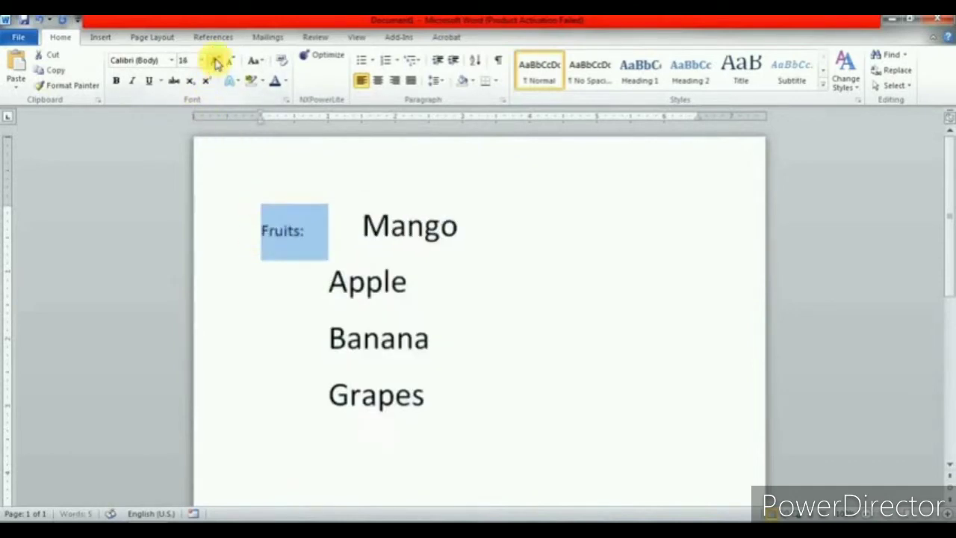
left_click(215, 59)
left_click(214, 60)
left_click(215, 60)
left_click(214, 59)
left_click(348, 224)
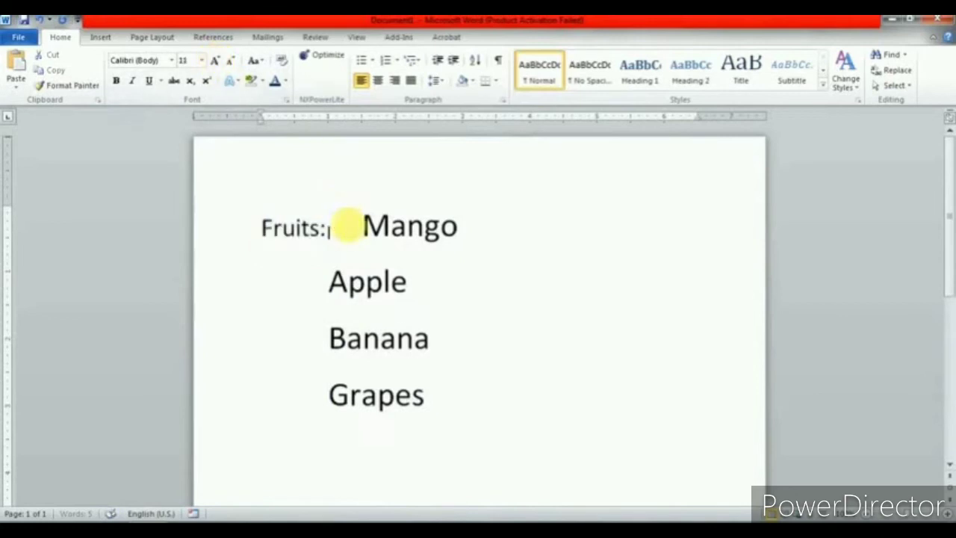
Realign the enlarged fruit names by indenting Apple, Banana and Grapes one tab stop further under Mango.
left_click(360, 224)
left_click(333, 281)
type("\"")
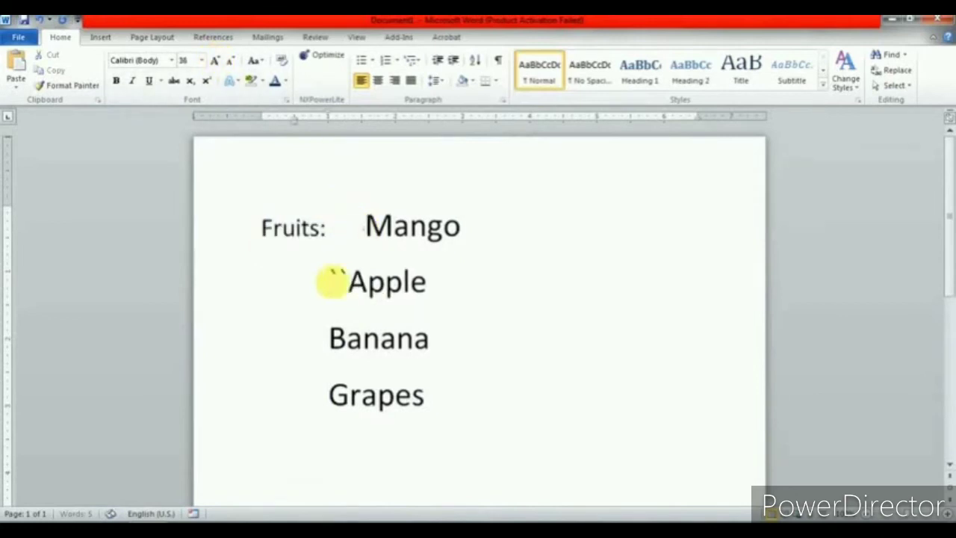
key("BackSpace")
key("Tab")
key("Tab")
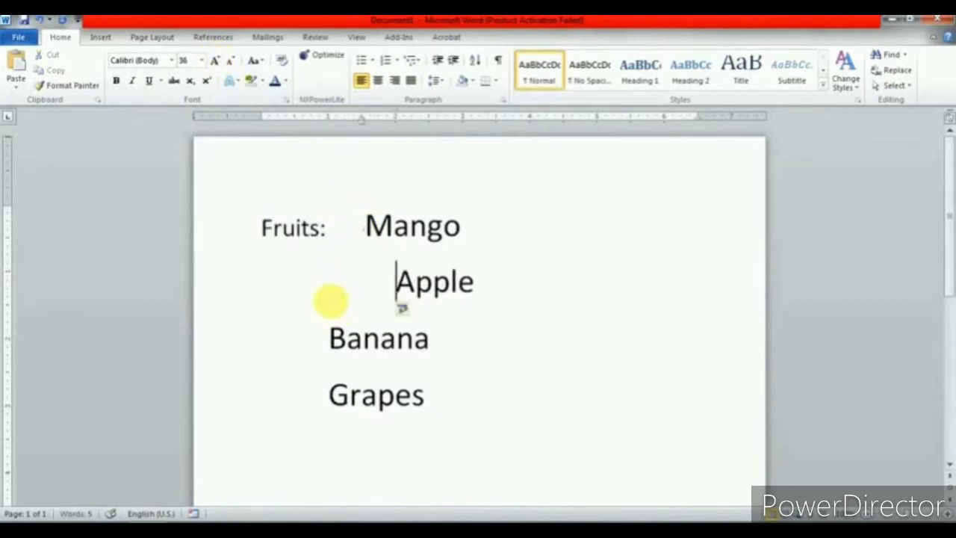
key("BackSpace")
left_click(329, 343)
key("Tab")
left_click(328, 396)
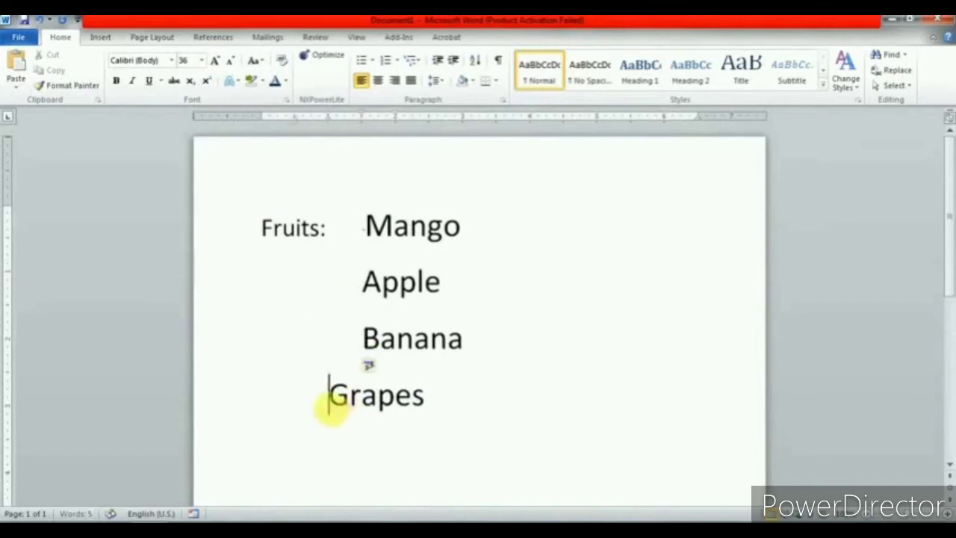
key("Tab")
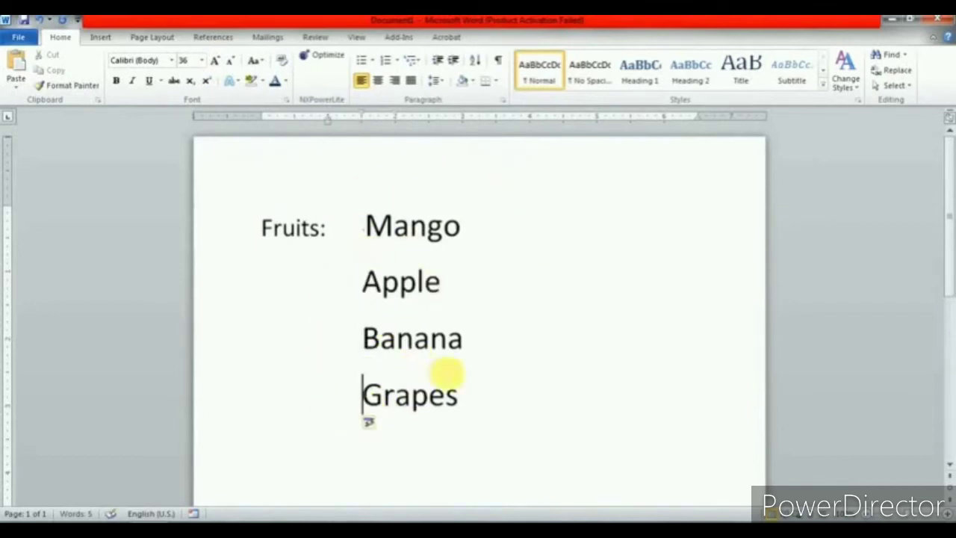
Delete the "Fruits:" label and insert a tab in its place before Mango.
left_click_drag(363, 233, 470, 405)
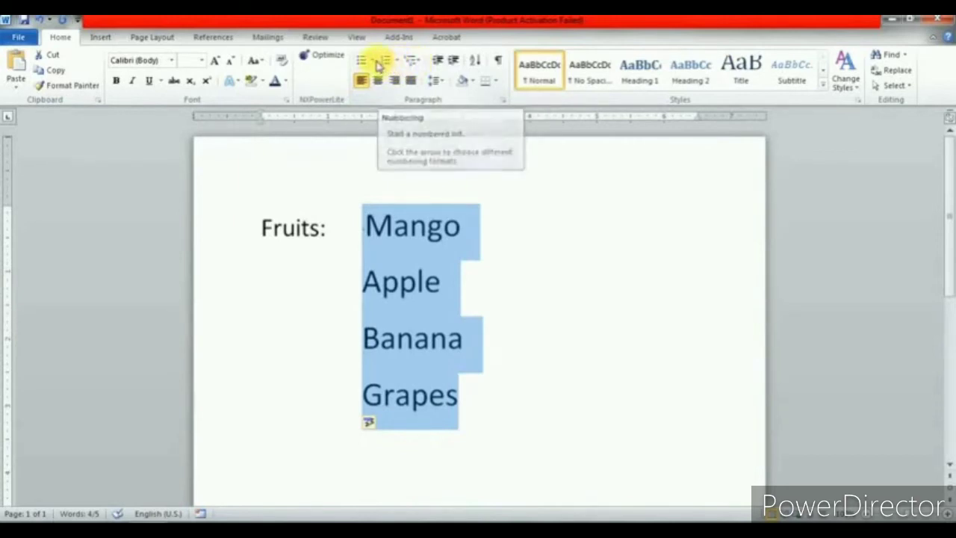
left_click(374, 61)
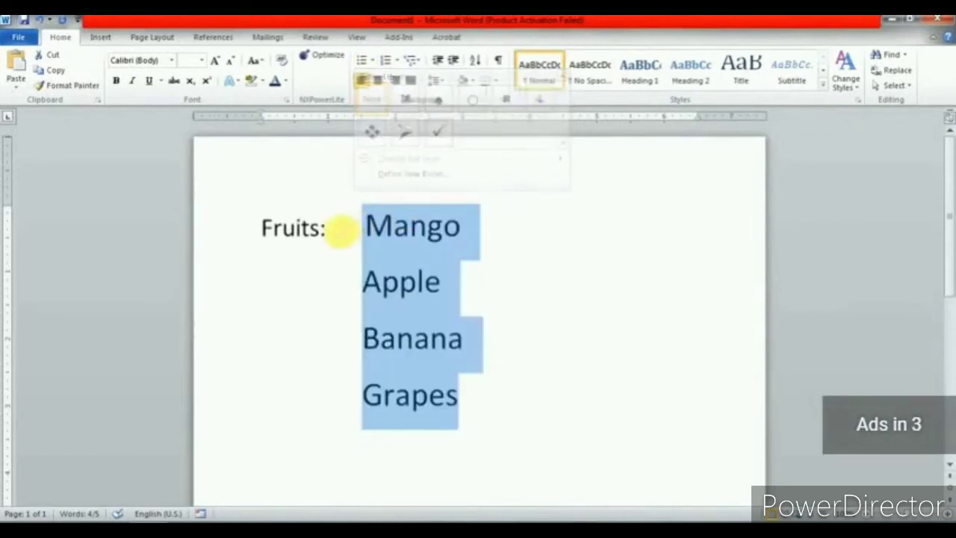
left_click_drag(327, 228, 262, 228)
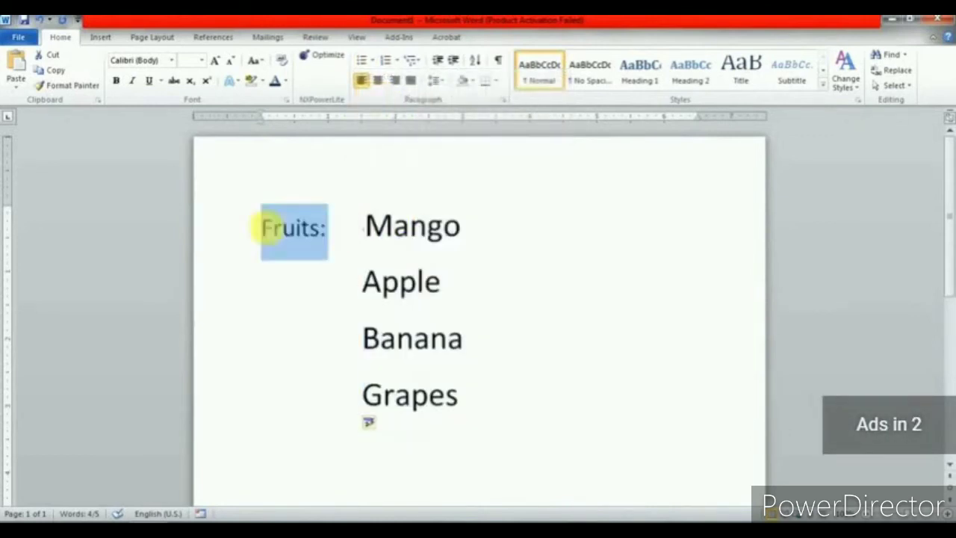
key("BackSpace")
key("Tab")
Select the four fruit names and apply solid round bullets to them.
left_click_drag(341, 231, 470, 400)
left_click(372, 59)
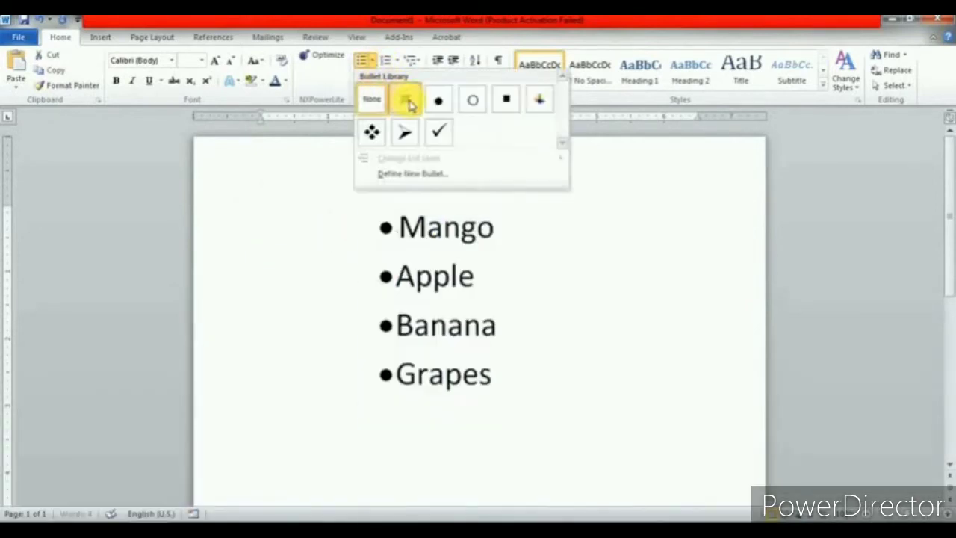
left_click(409, 104)
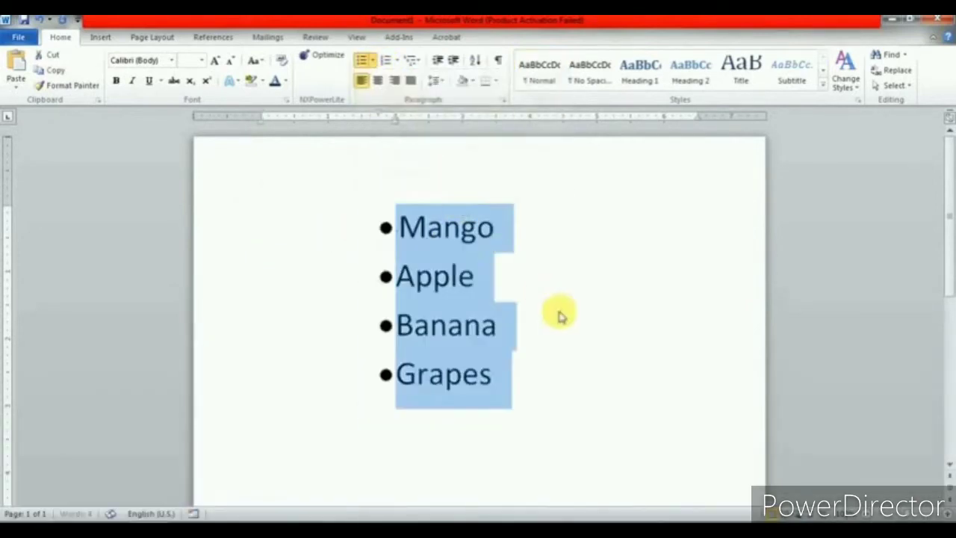
Switch the fruit list's bullets to hollow circles, followed by filled squares.
left_click(371, 60)
left_click(468, 142)
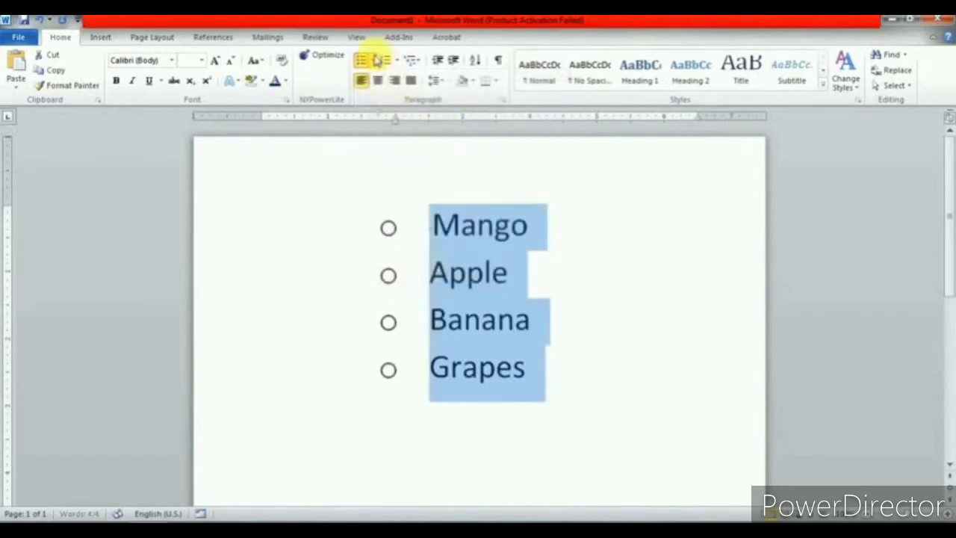
left_click(377, 60)
left_click(508, 143)
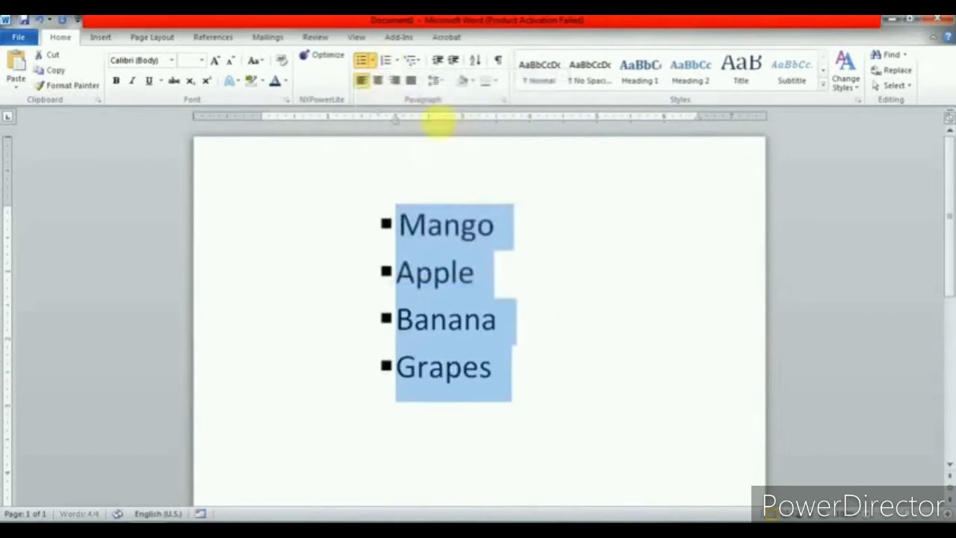
Change the fruit list's bullets to the coloured cross symbol, followed by the four-diamond symbol.
left_click(374, 60)
left_click(541, 144)
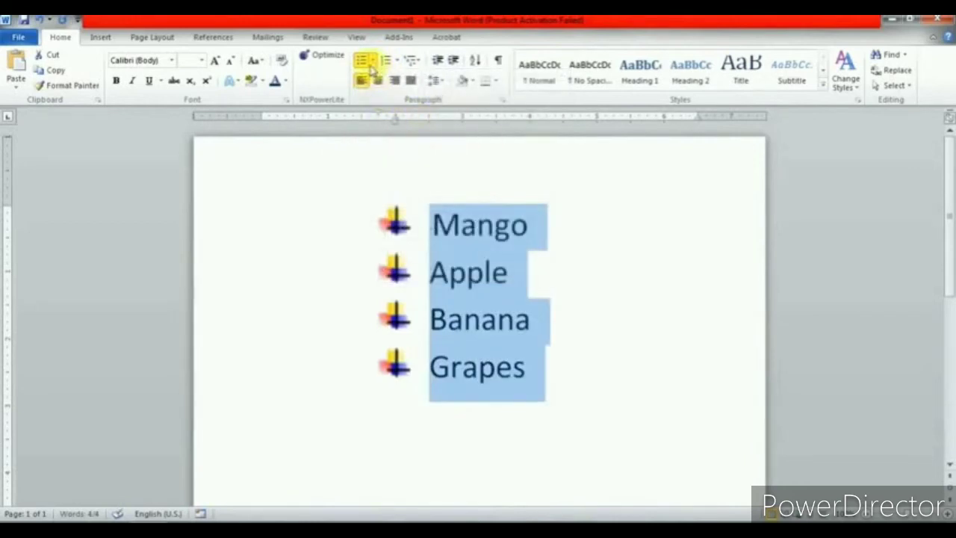
left_click(373, 60)
left_click(379, 177)
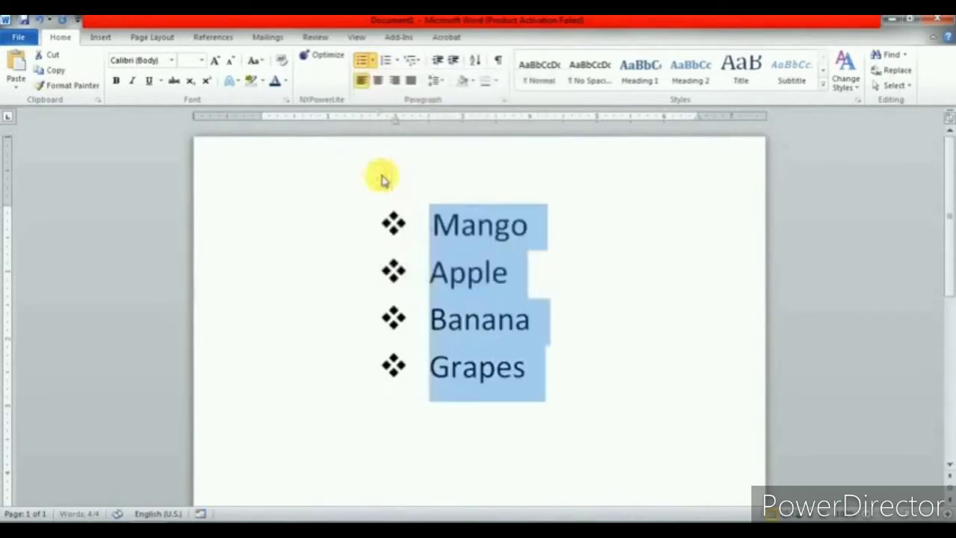
Switch the fruit list's bullets to check marks and deselect the list.
left_click(374, 61)
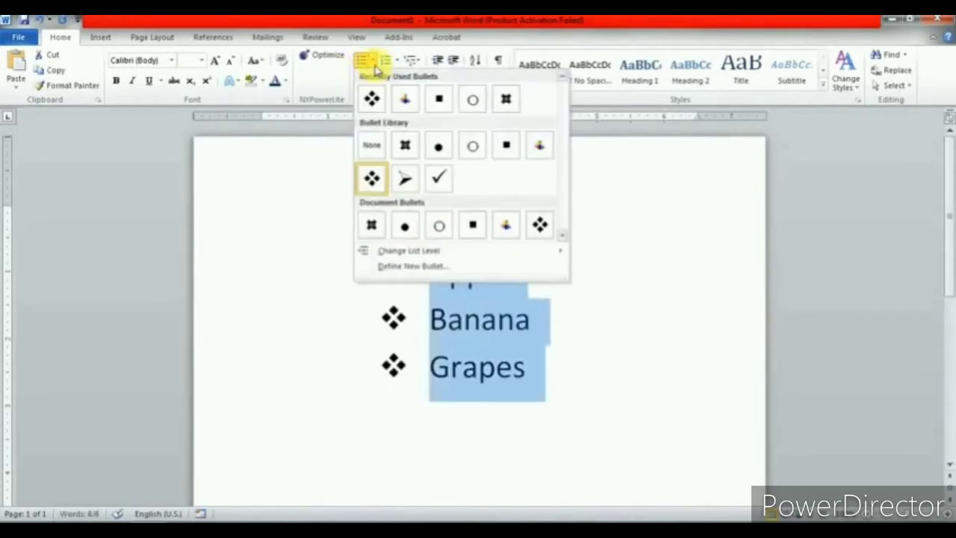
left_click(440, 180)
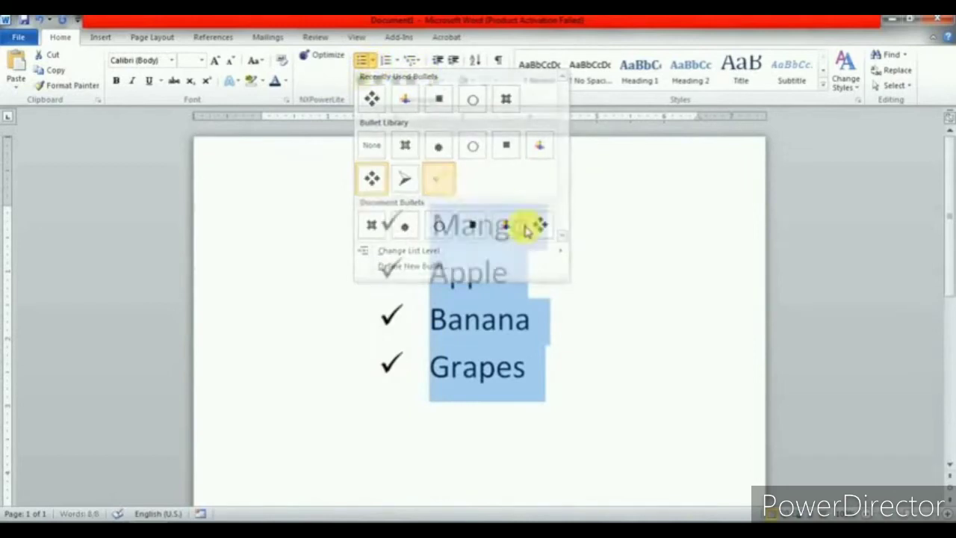
left_click(597, 290)
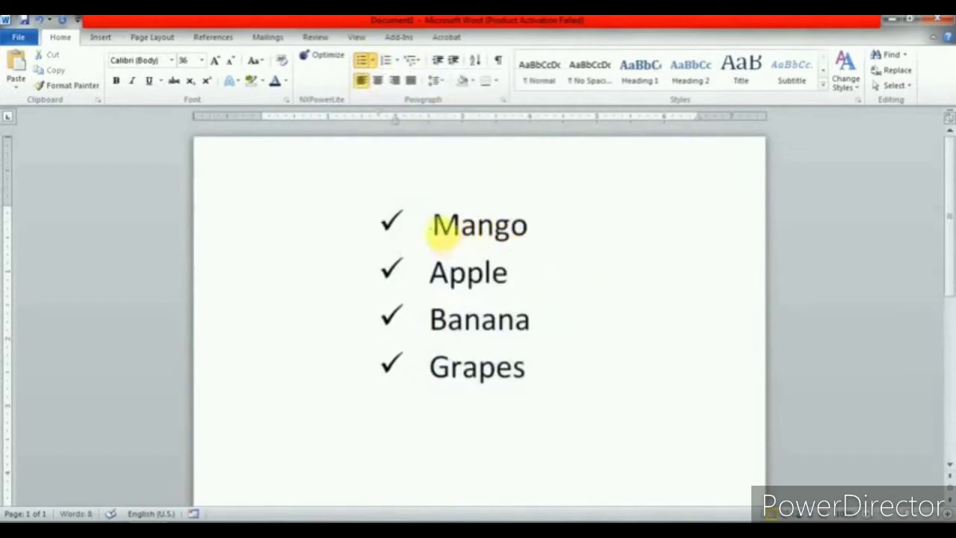
Select the four fruit names and number them in the [1] [2] [3] format, followed by uppercase Roman numerals (I. II. III.).
left_click_drag(438, 219, 546, 366)
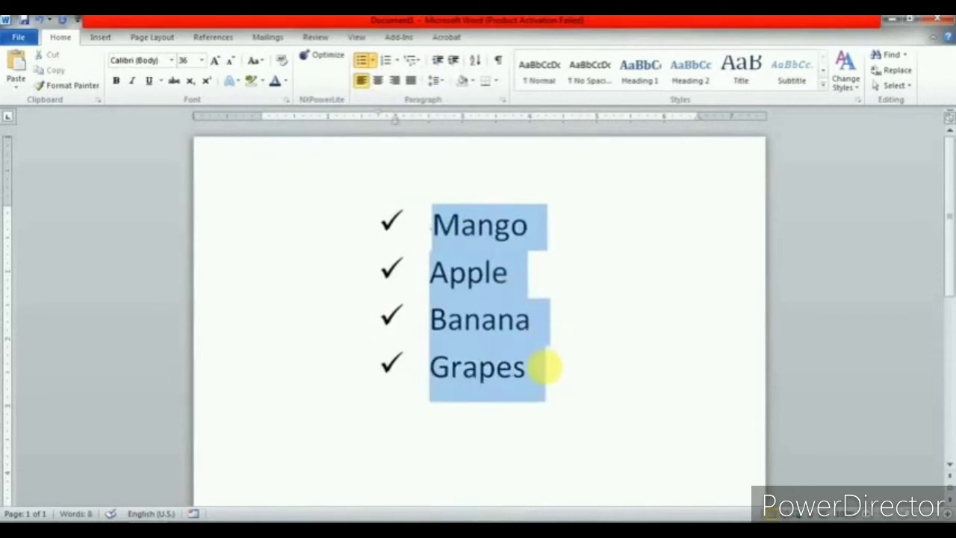
left_click(397, 67)
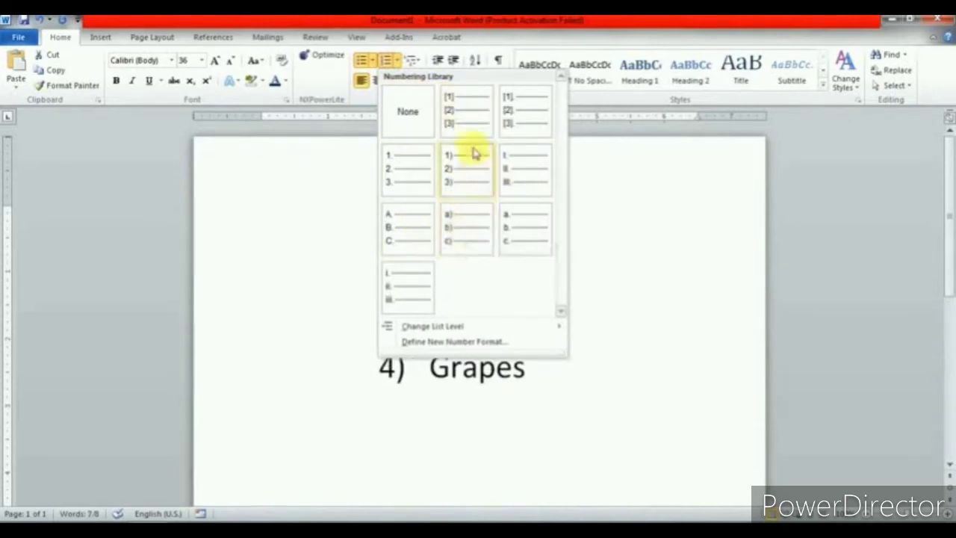
left_click(467, 124)
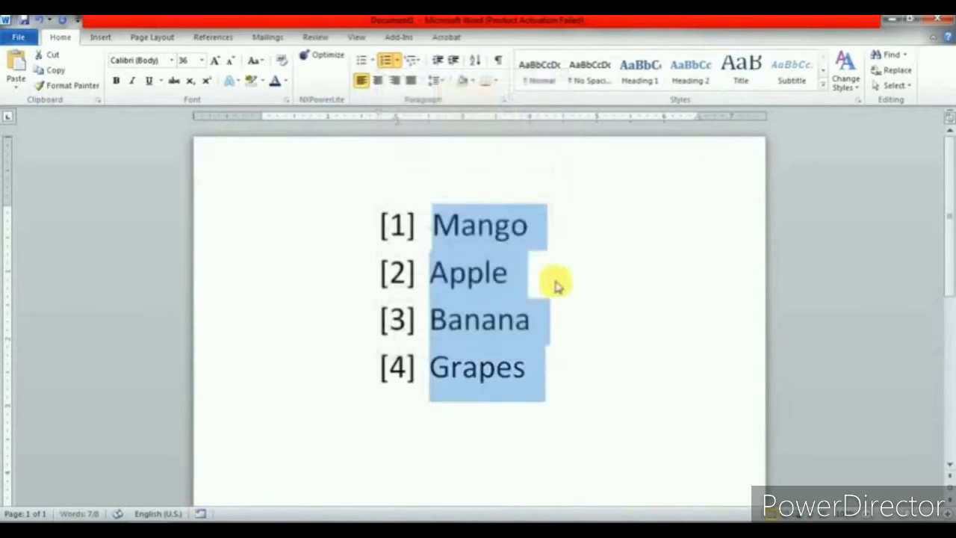
left_click(396, 60)
left_click(534, 230)
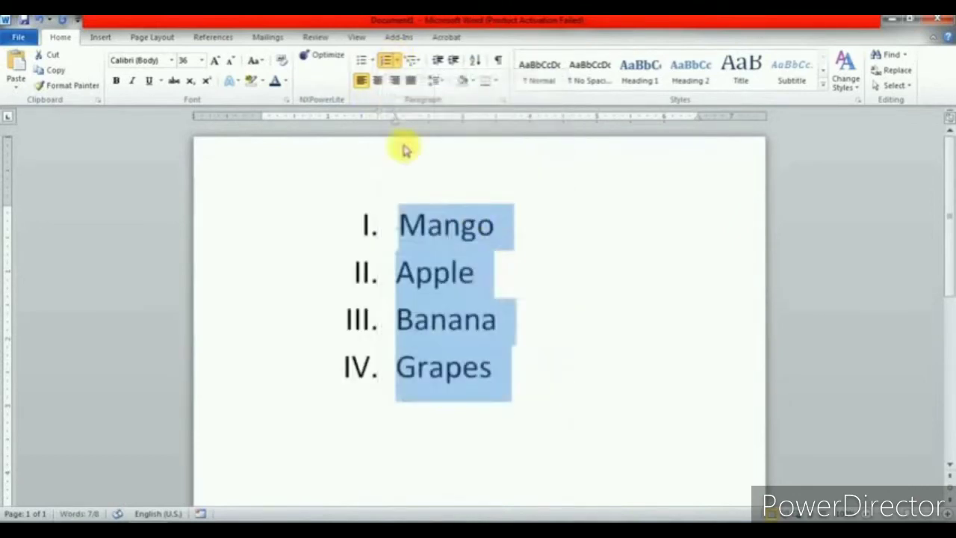
Switch the fruit list's numbering to uppercase letters (A. B. C.), followed by lowercase letters (a. b. c.).
left_click(396, 60)
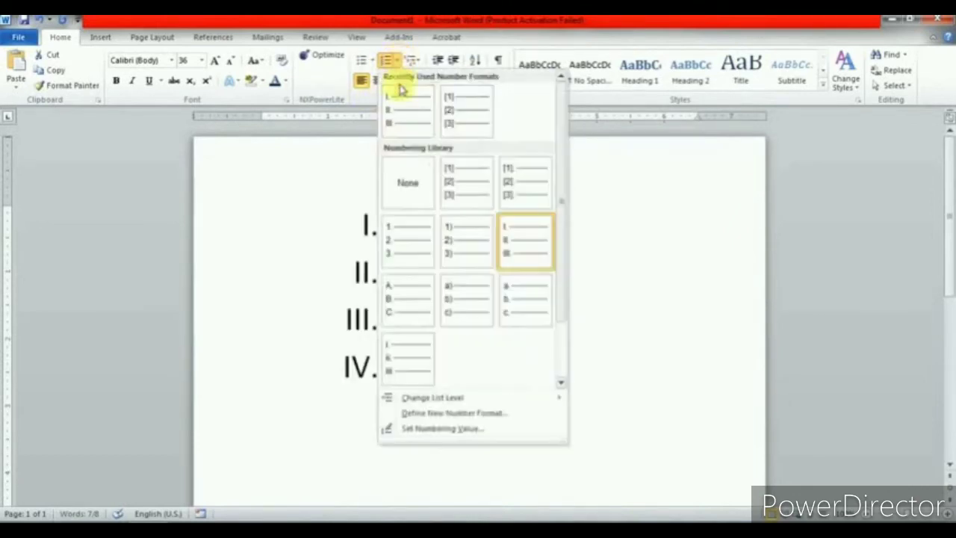
left_click(427, 292)
left_click(398, 60)
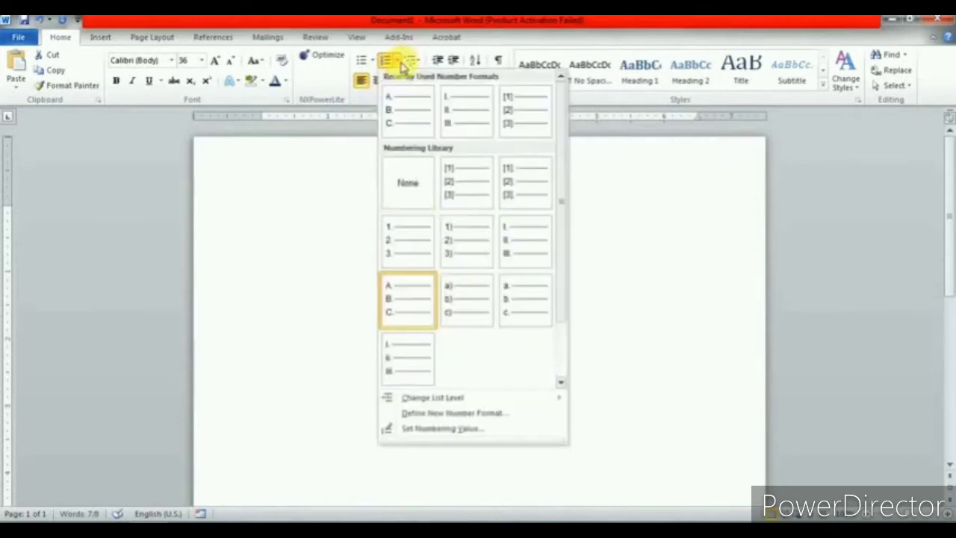
left_click(525, 316)
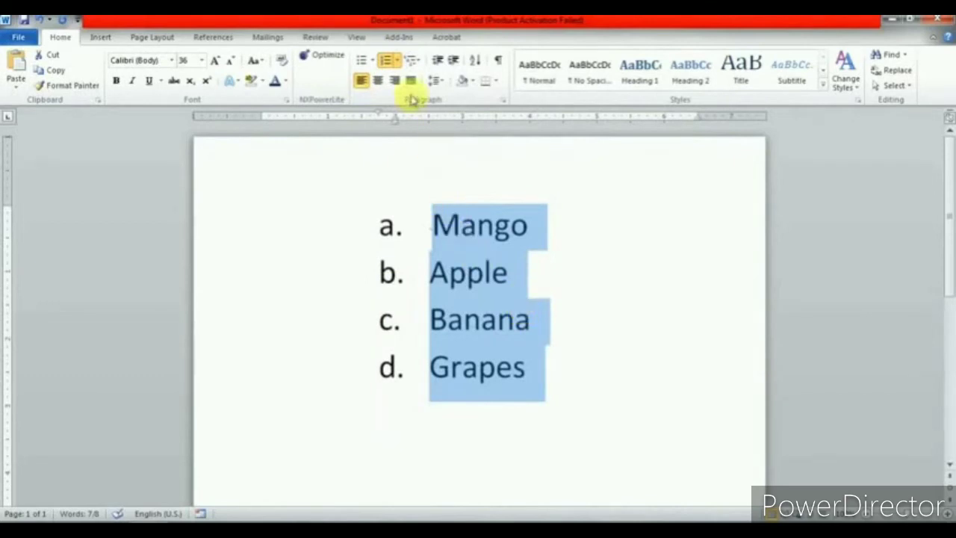
Set the fruit list's numbering to the uppercase A. B. C. format and deselect the list.
left_click(397, 63)
left_click(410, 348)
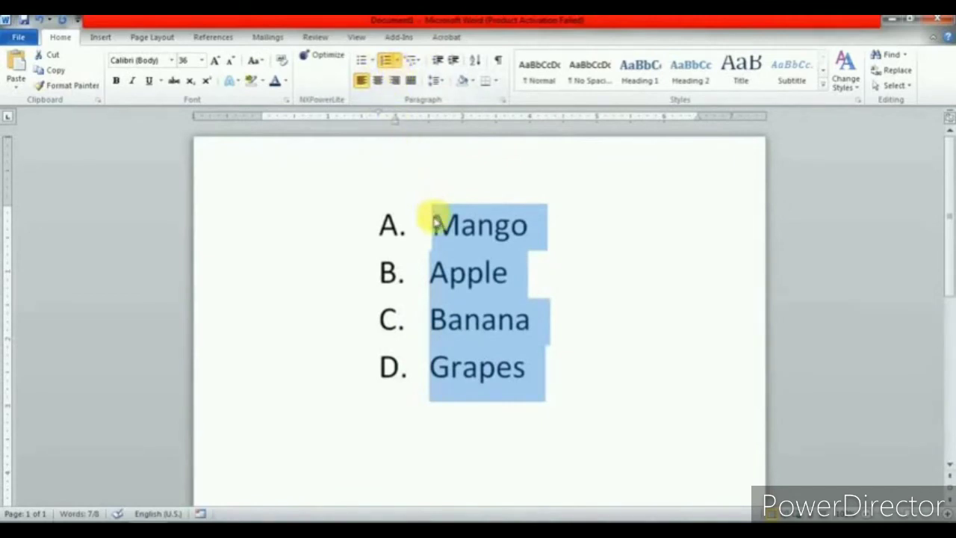
left_click(466, 274)
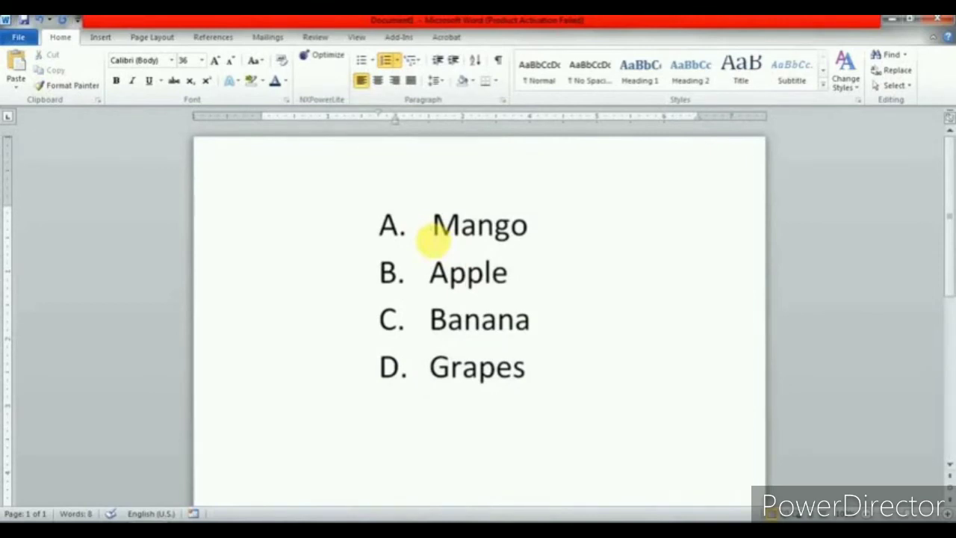
Select the four fruit names from Mango to Grapes and open the Borders and Shading settings for them.
left_click_drag(454, 226, 548, 380)
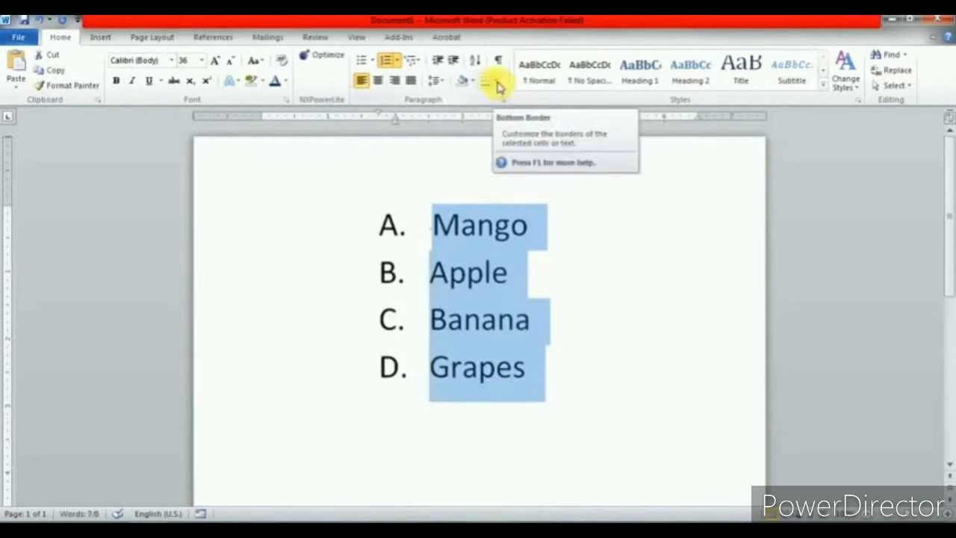
left_click(498, 85)
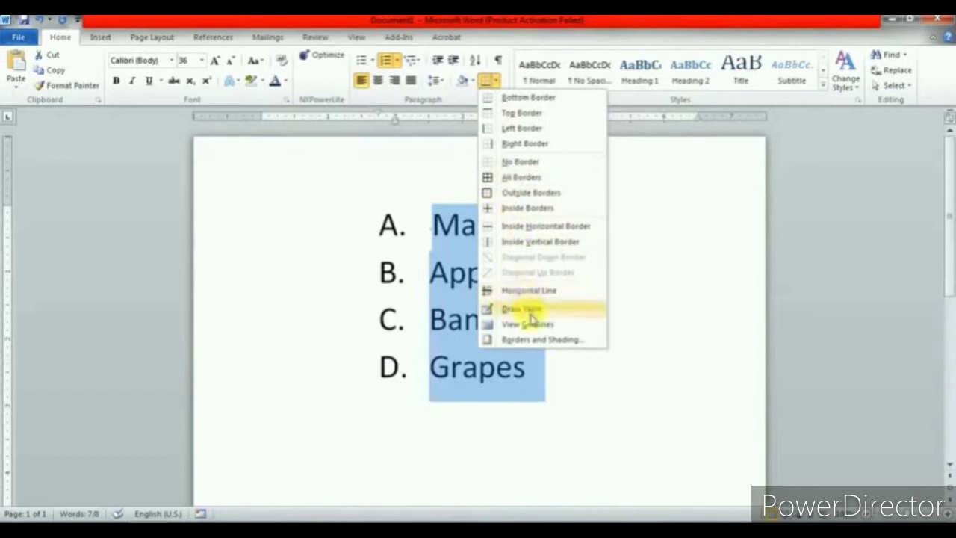
left_click(537, 341)
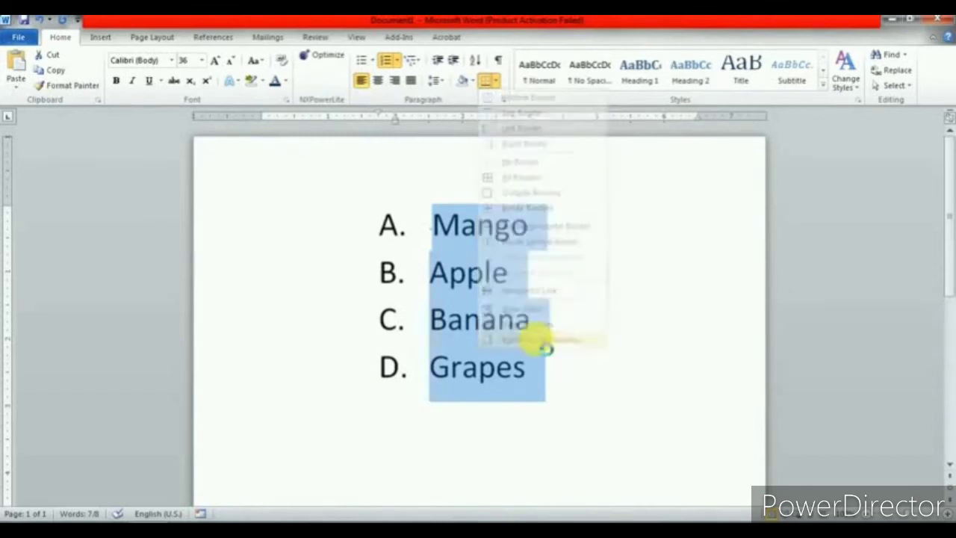